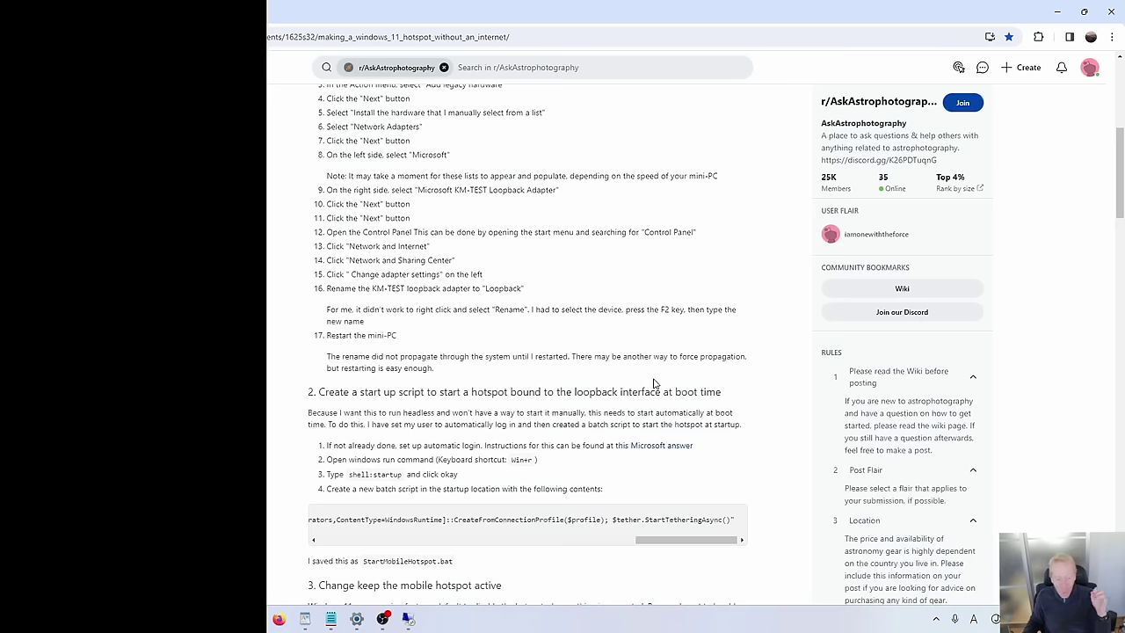
Switch to WordPad and review the mobile hotspot setup document, including the scheduled-task PowerShell action.
left_click(305, 621)
scroll(923, 462, "down", 10)
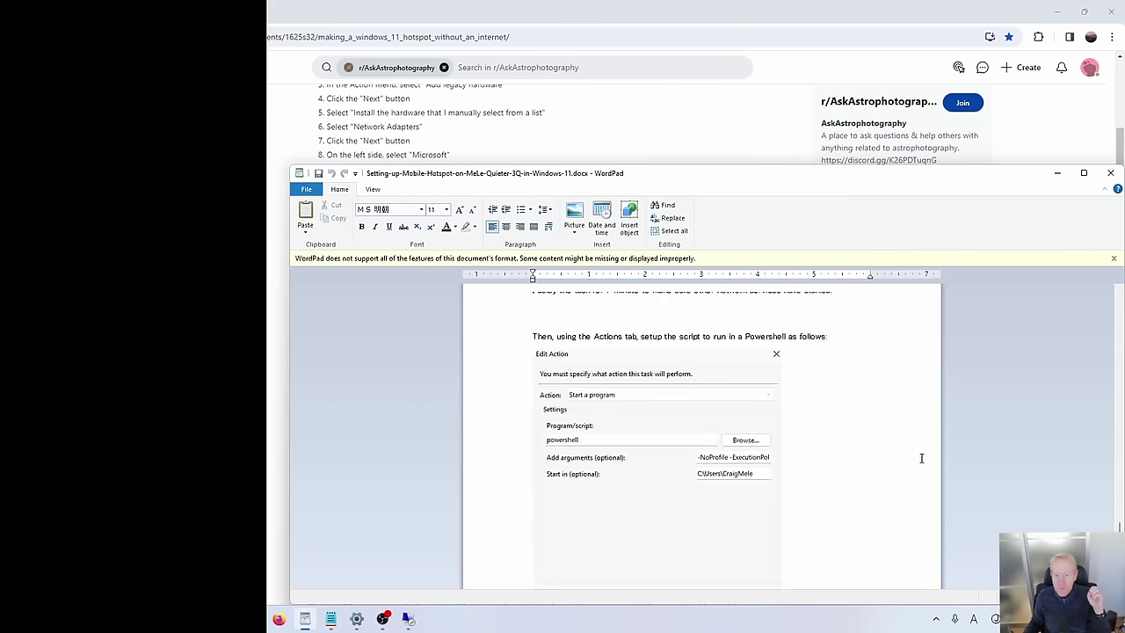
scroll(931, 475, "up", 15)
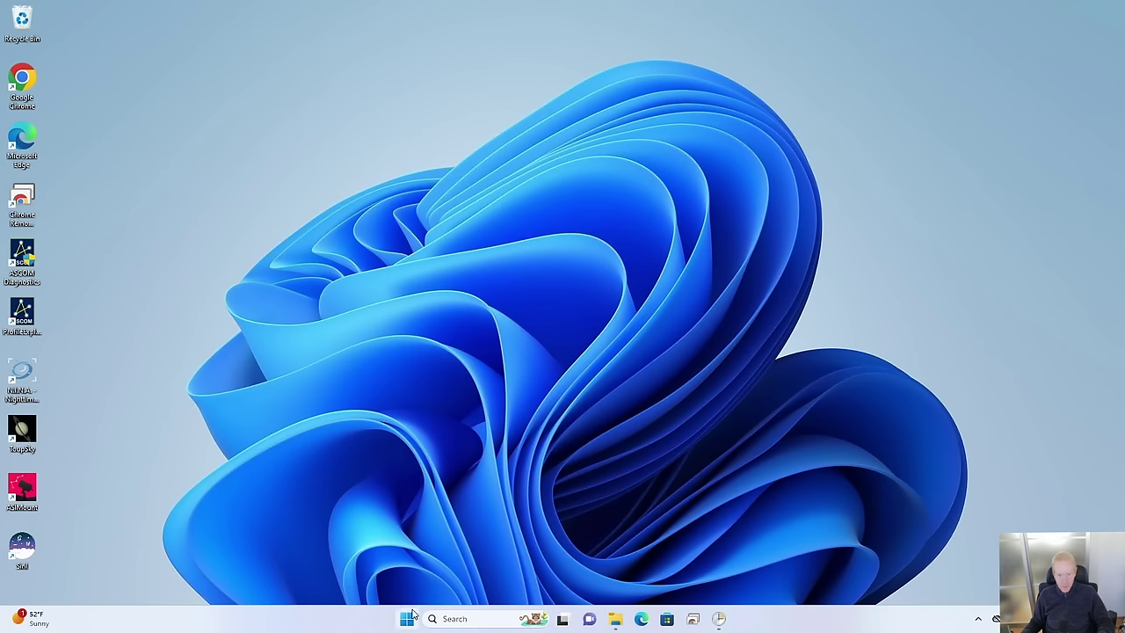
Open the Mobile hotspot system settings in a maximized window and turn the mobile hotspot on.
left_click(407, 622)
type("m")
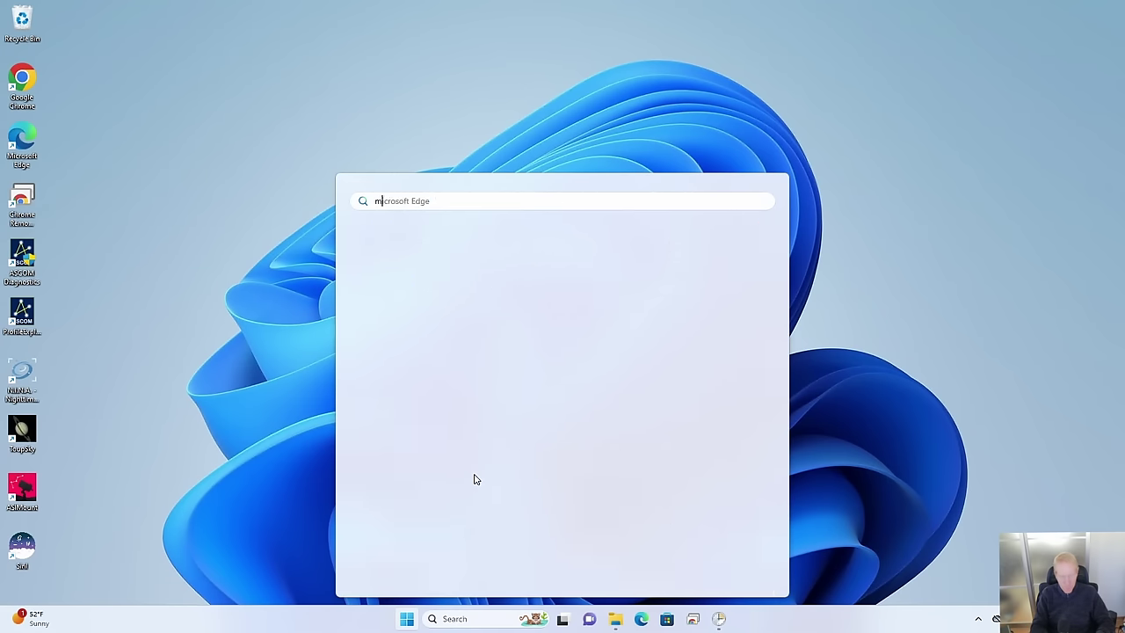
type("obile hotspot")
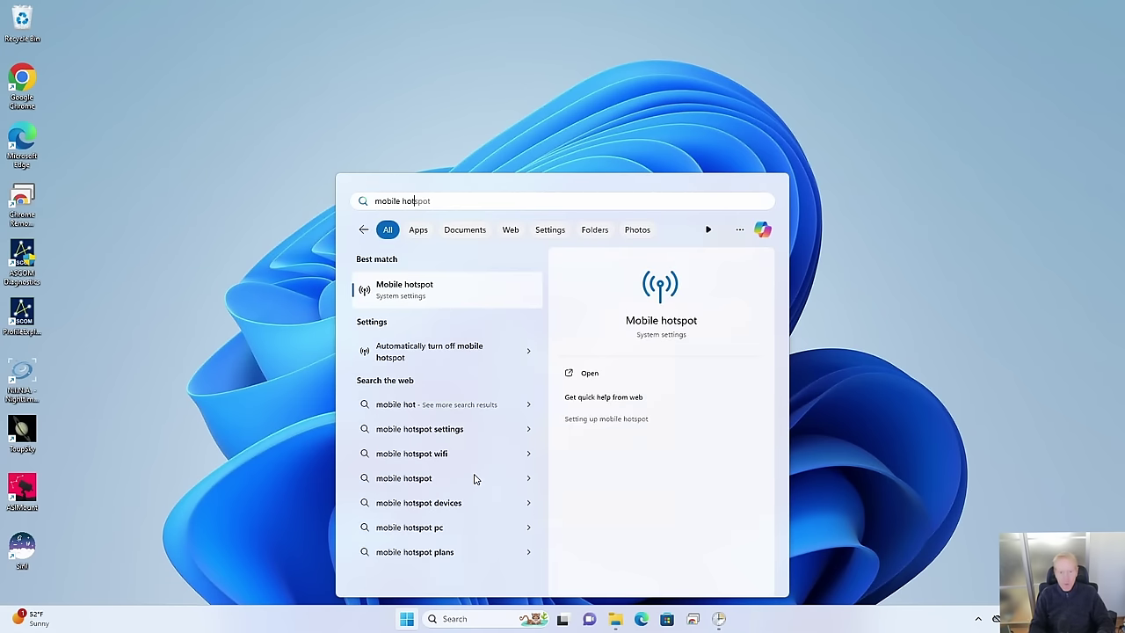
key("Return")
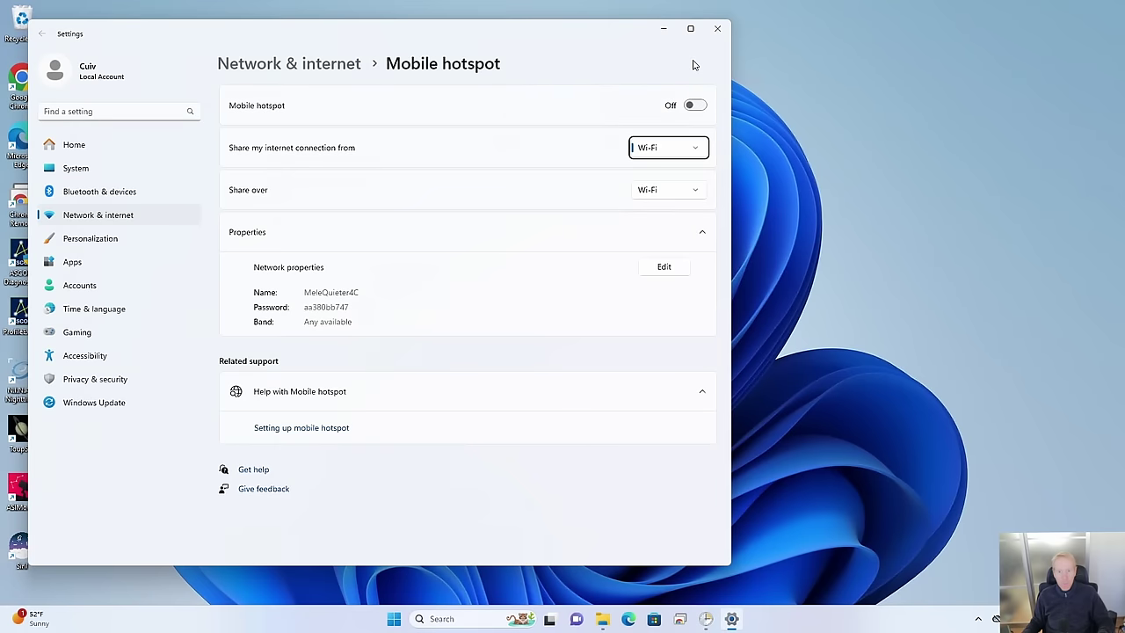
left_click(690, 28)
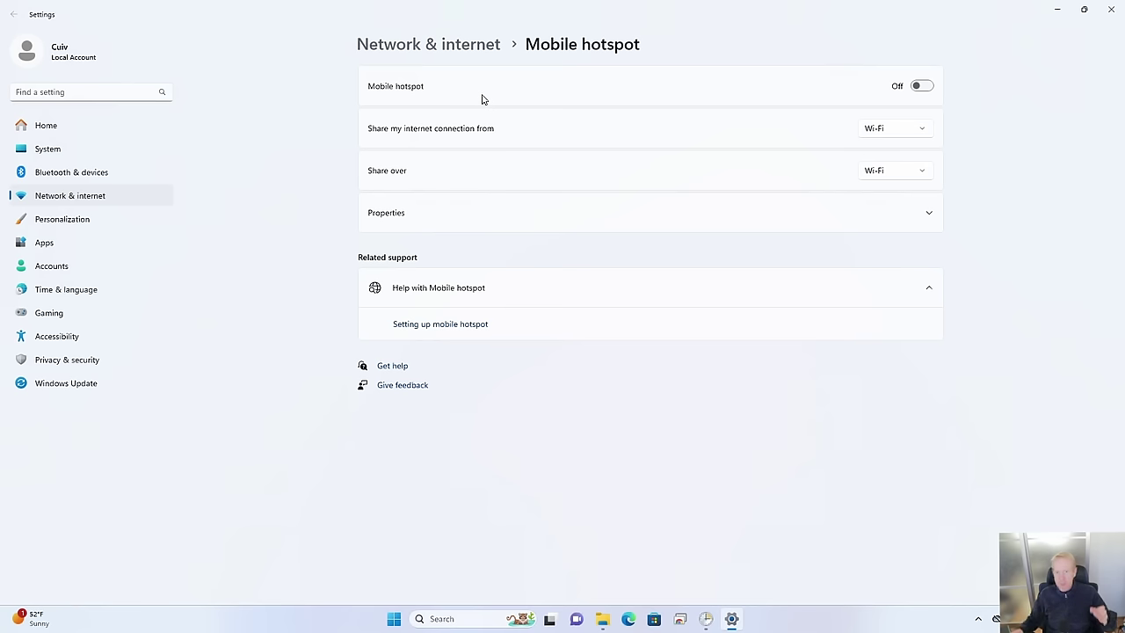
left_click(921, 86)
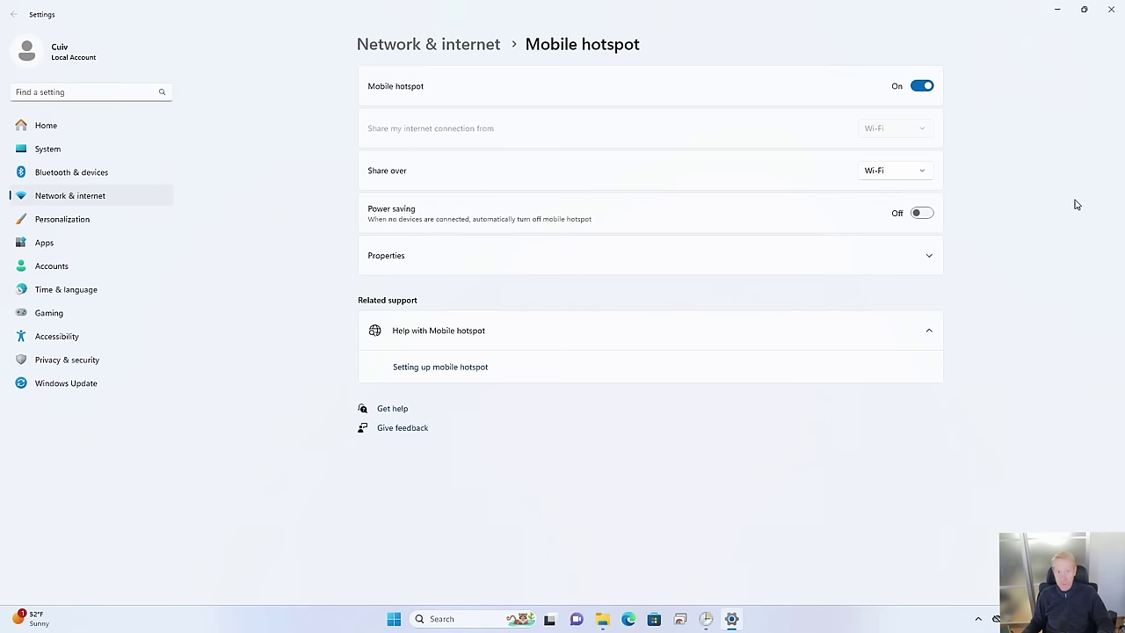
Inspect the power management options of the Intel Wireless-AC 9560 network adapter in Device Manager, leaving them as they are.
right_click(392, 622)
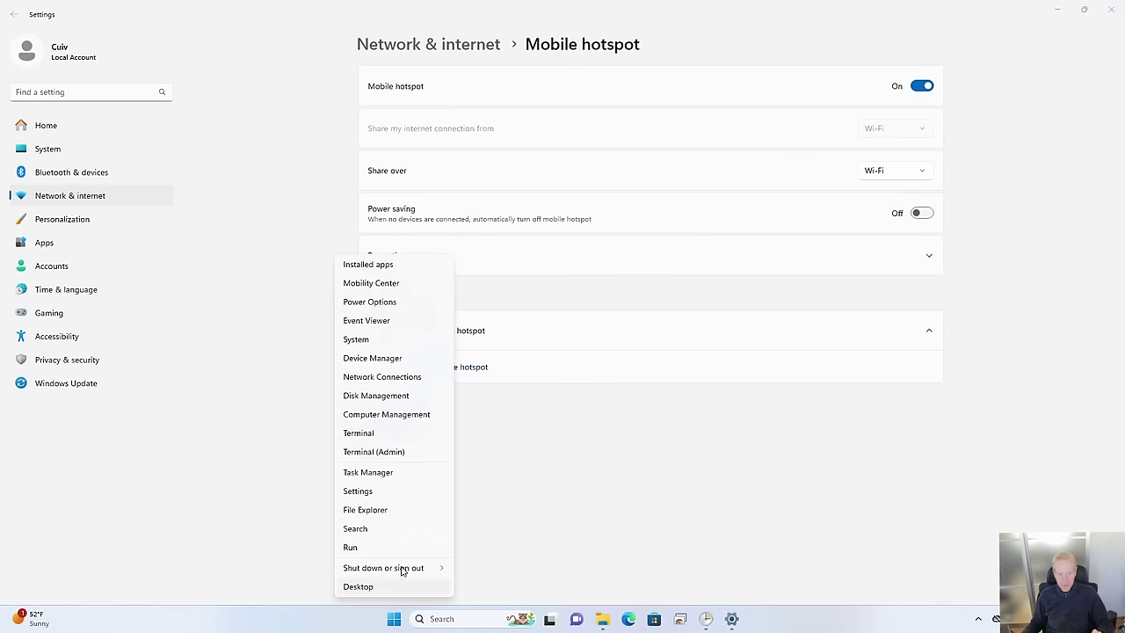
left_click(372, 360)
left_click(65, 196)
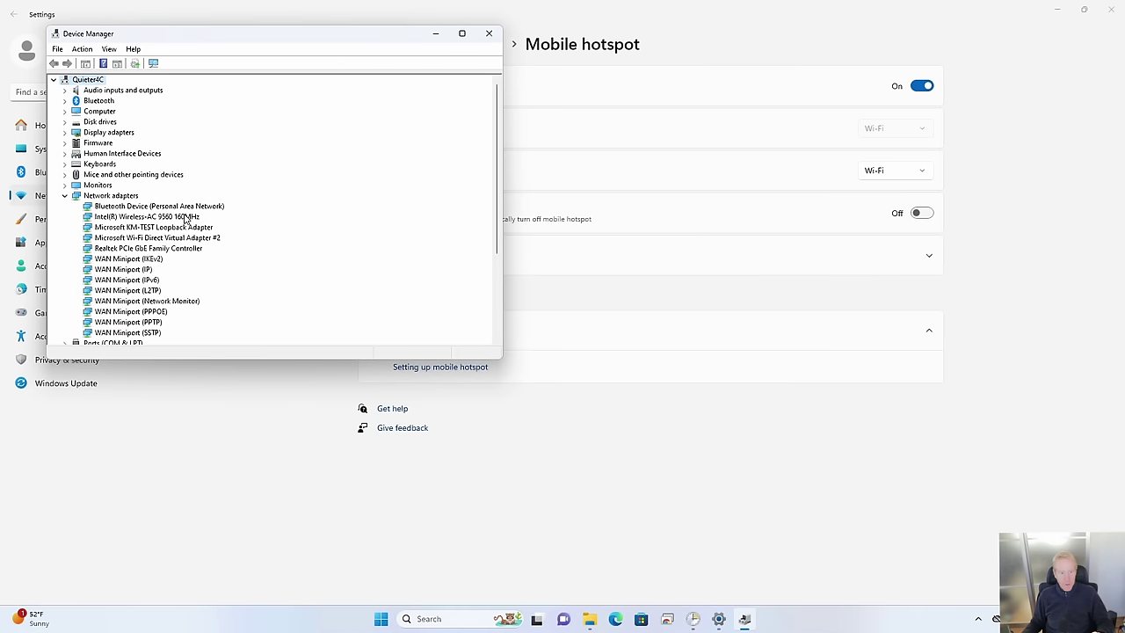
left_click(136, 218)
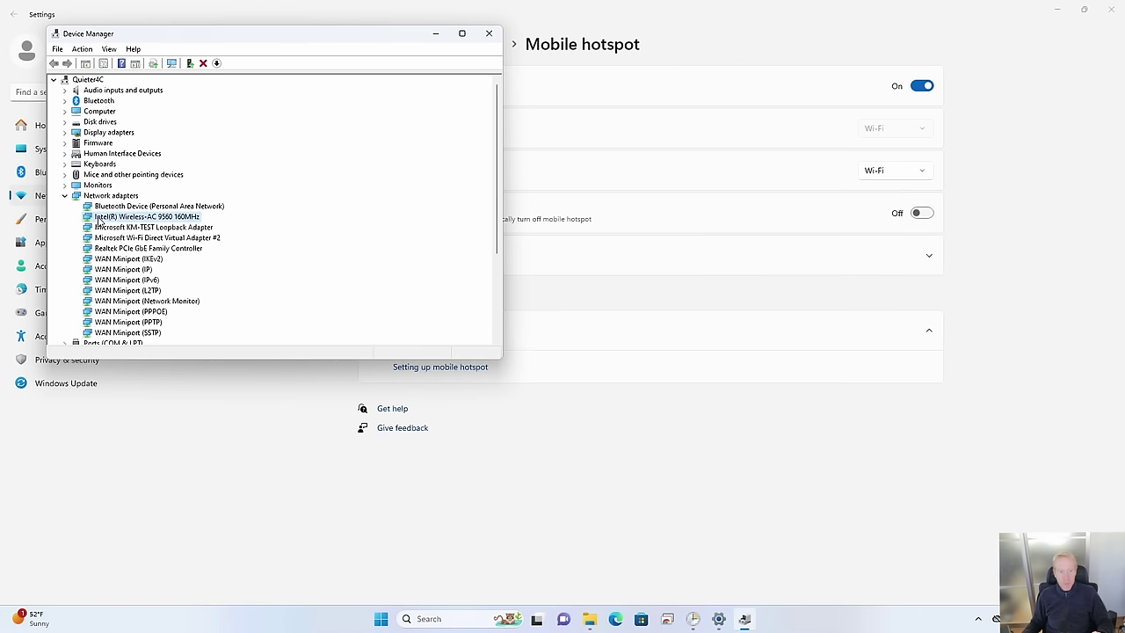
right_click(160, 222)
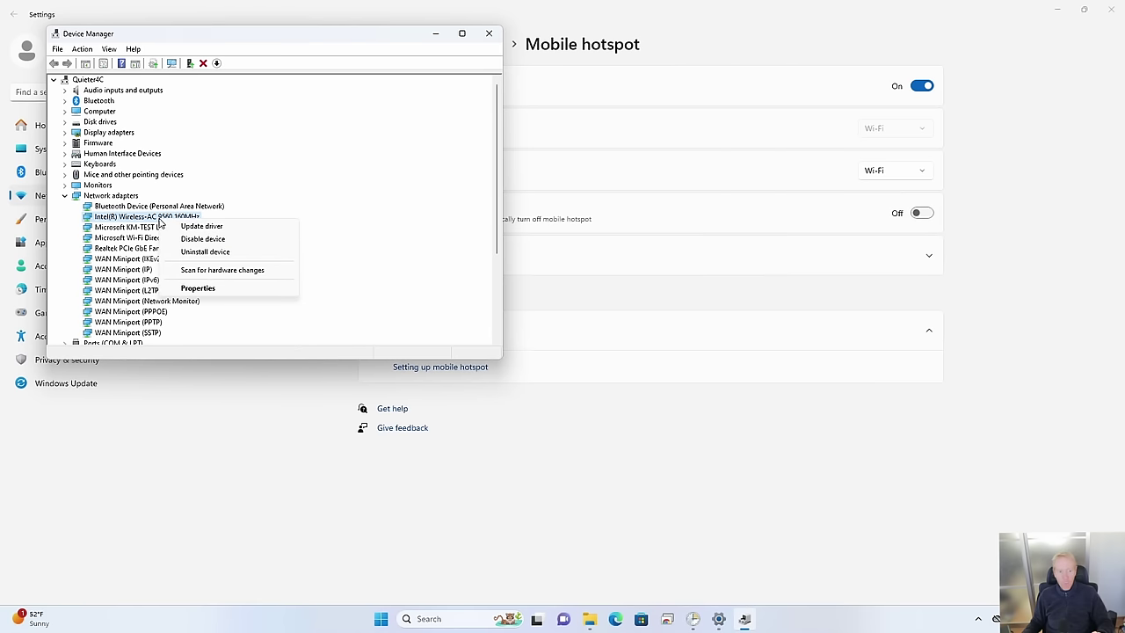
left_click(187, 289)
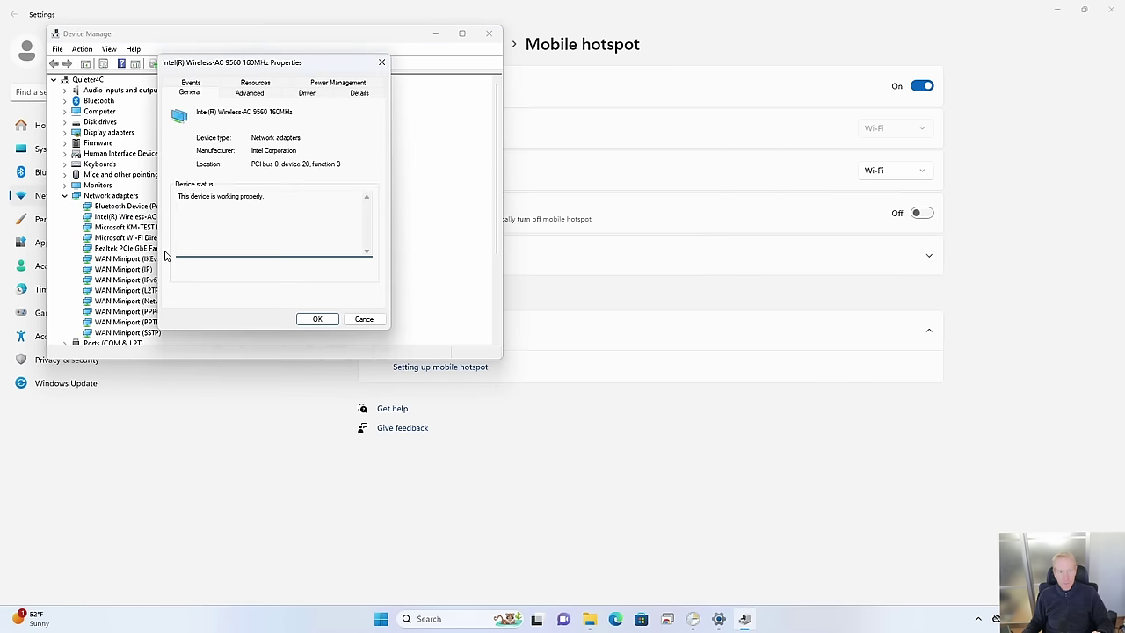
left_click(333, 84)
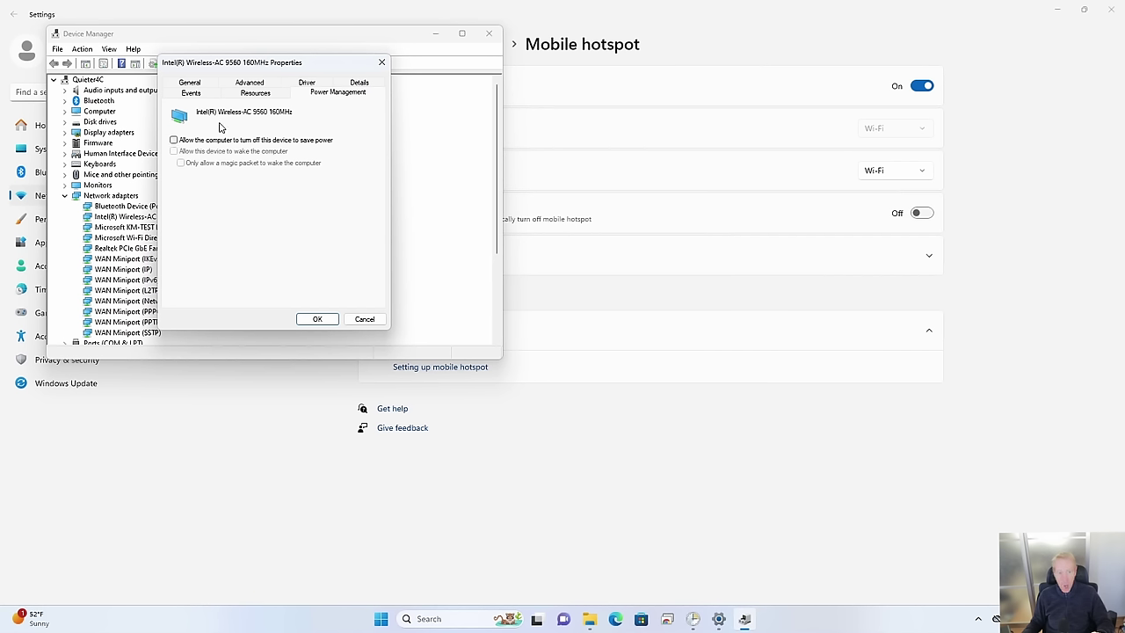
left_click(365, 320)
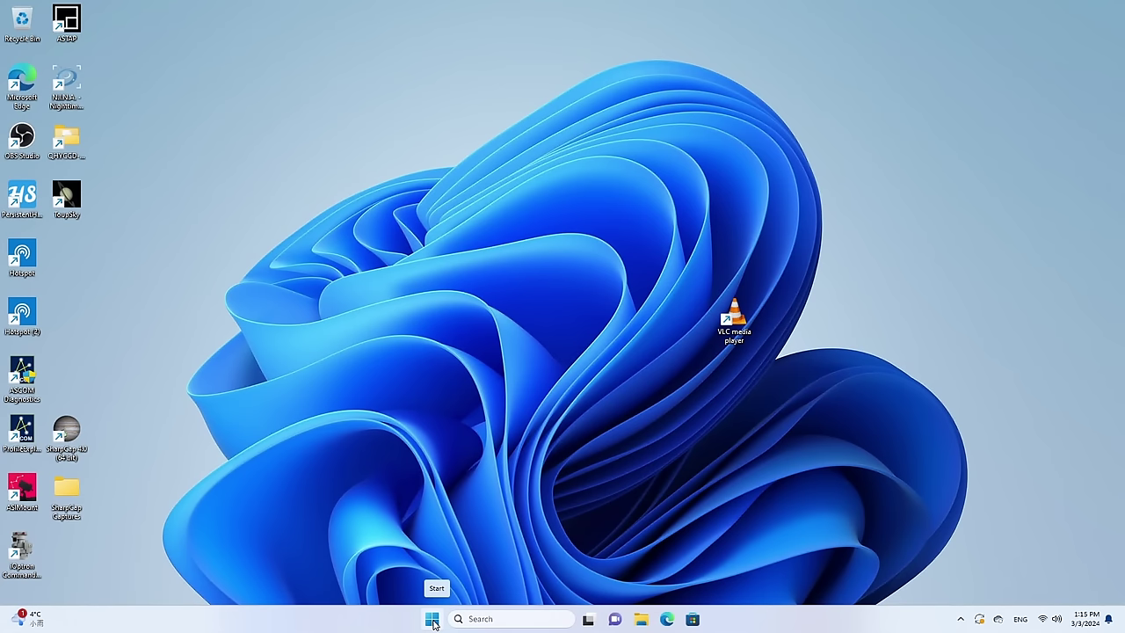
Find and launch Registry Editor, allowing it to make changes to the device.
left_click(432, 623)
type("reg")
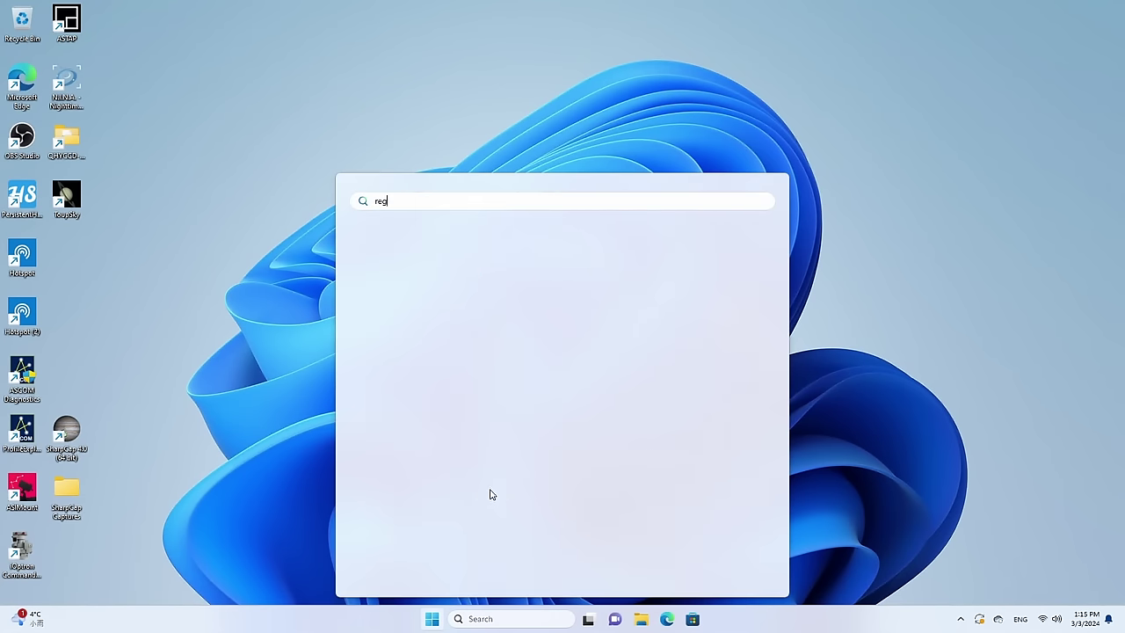
type("edit")
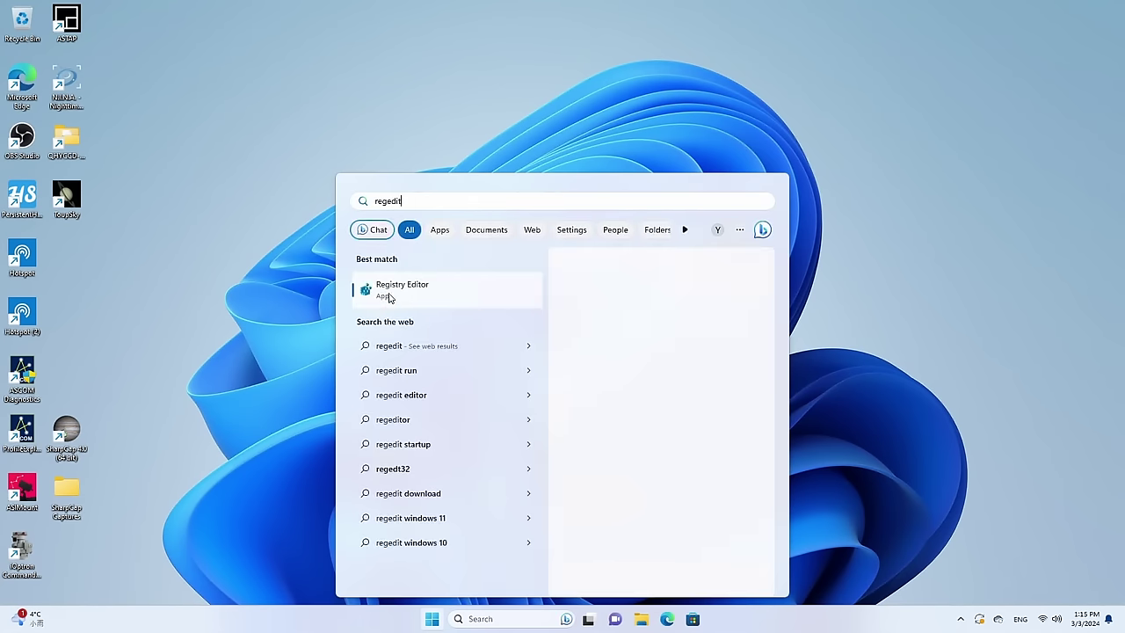
left_click(396, 295)
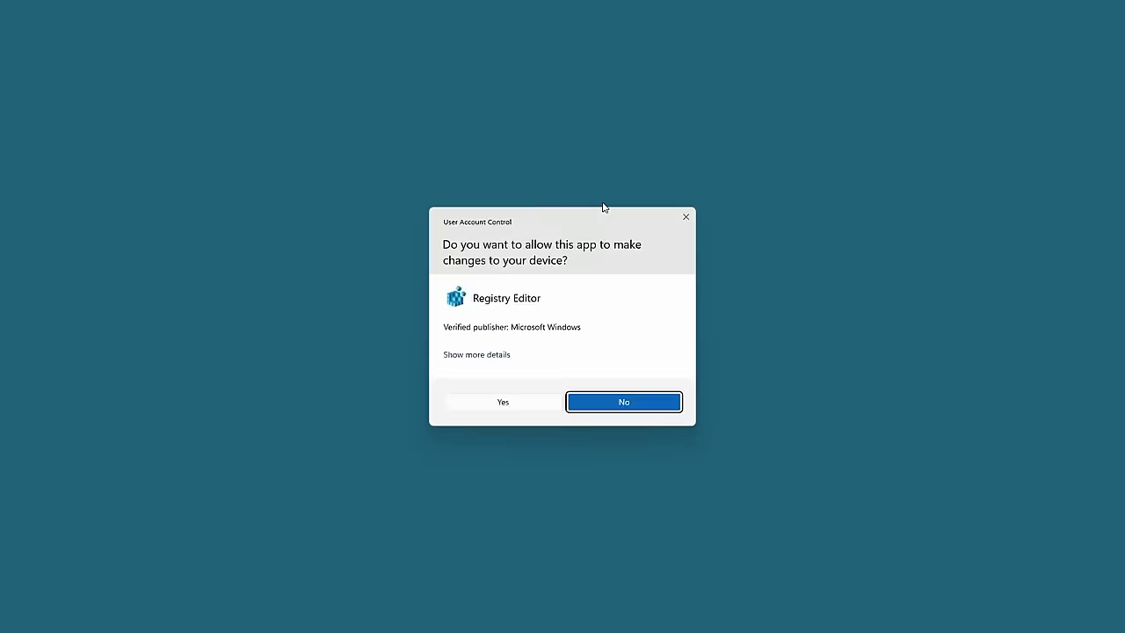
left_click(505, 403)
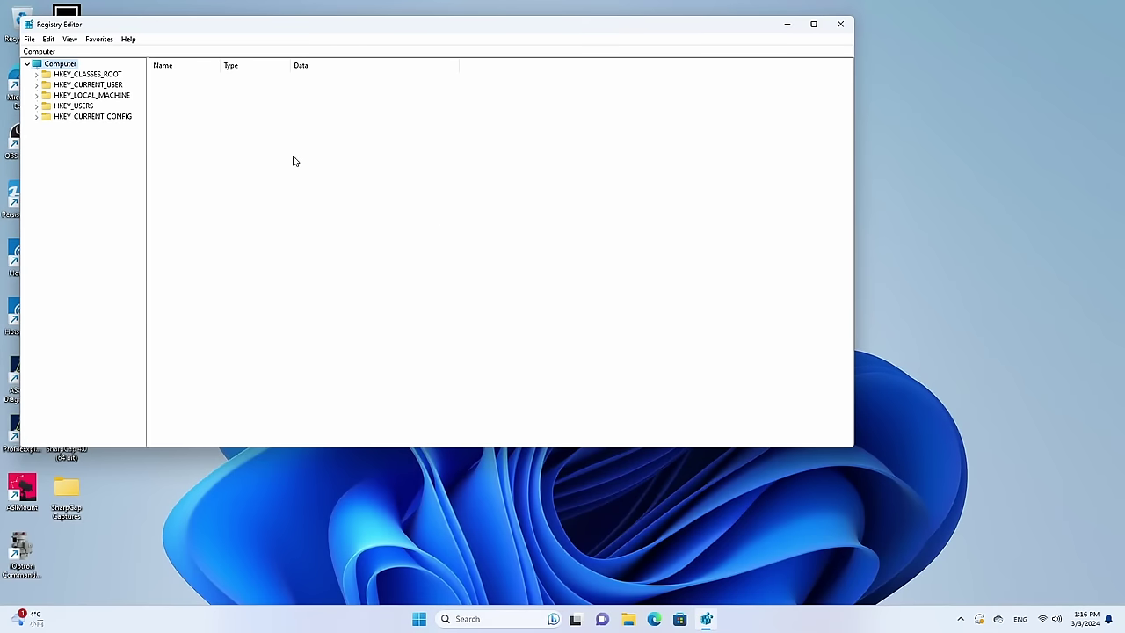
Go to the registry key HKEY_LOCAL_MACHINE\SYSTEM\CurrentControlSet\Services\icssvc\Settings and widen the value columns to fit.
left_click(36, 95)
left_click(46, 169)
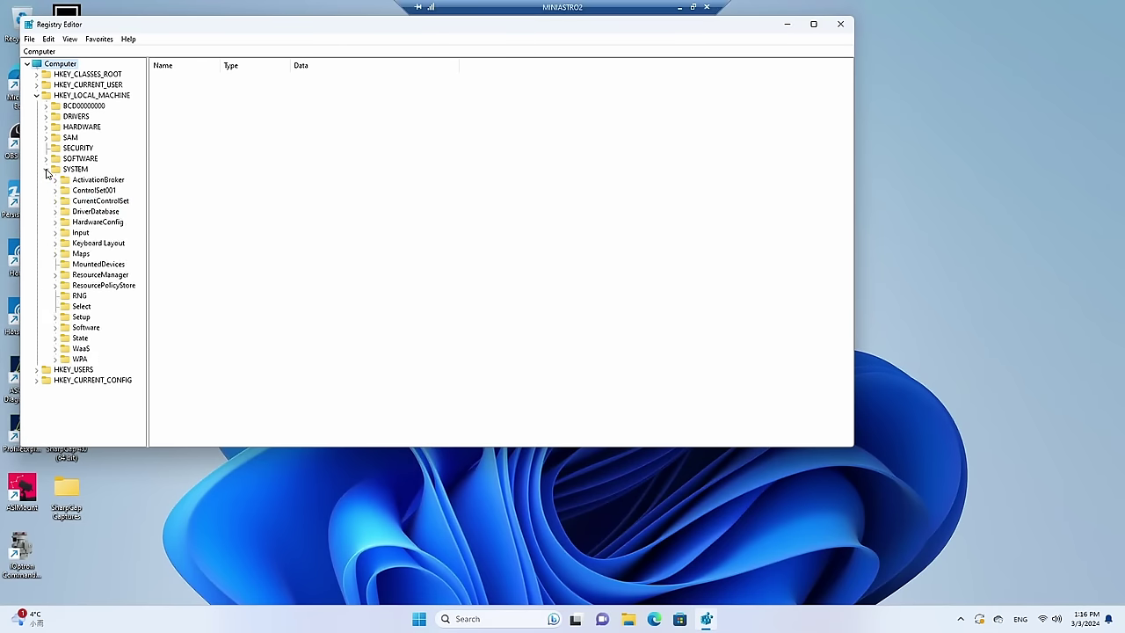
left_click(55, 202)
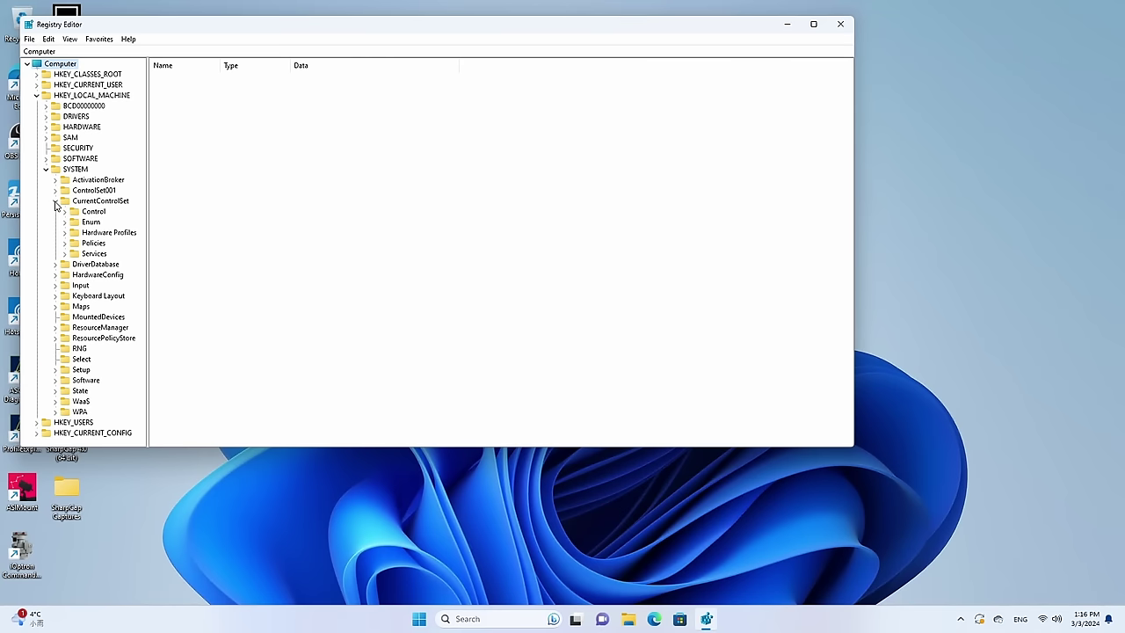
left_click(63, 254)
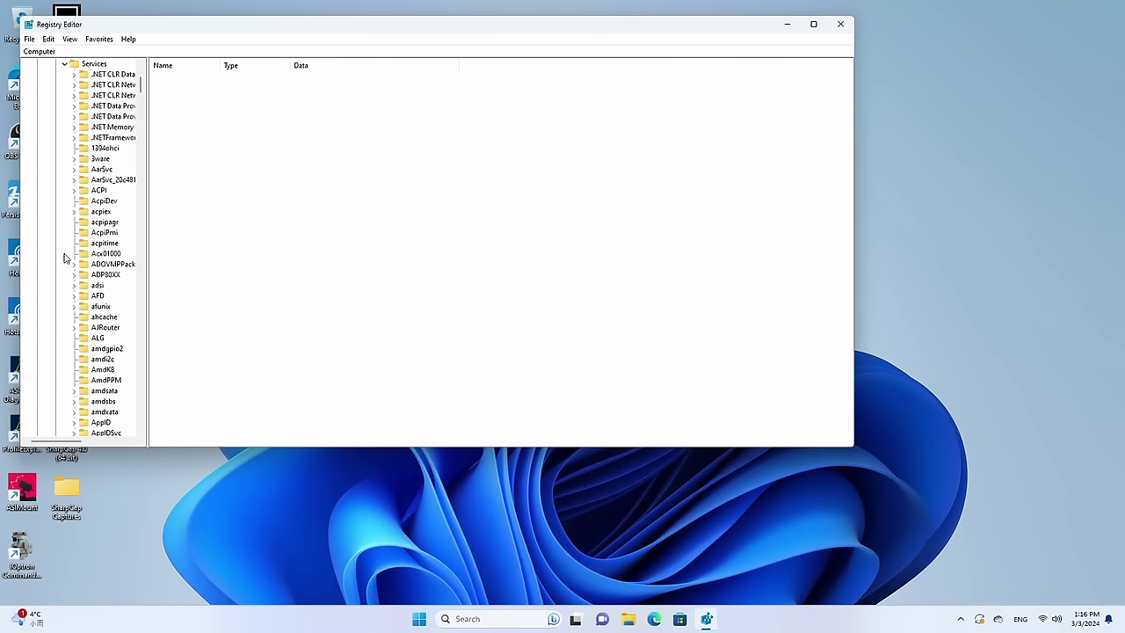
left_click_drag(141, 86, 145, 204)
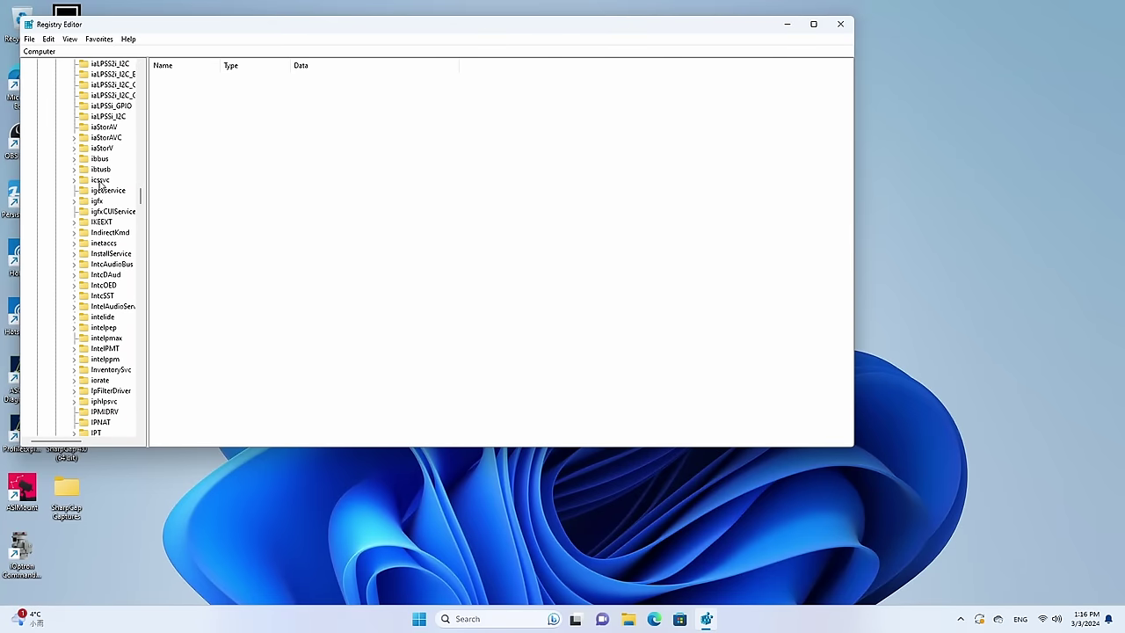
left_click(75, 180)
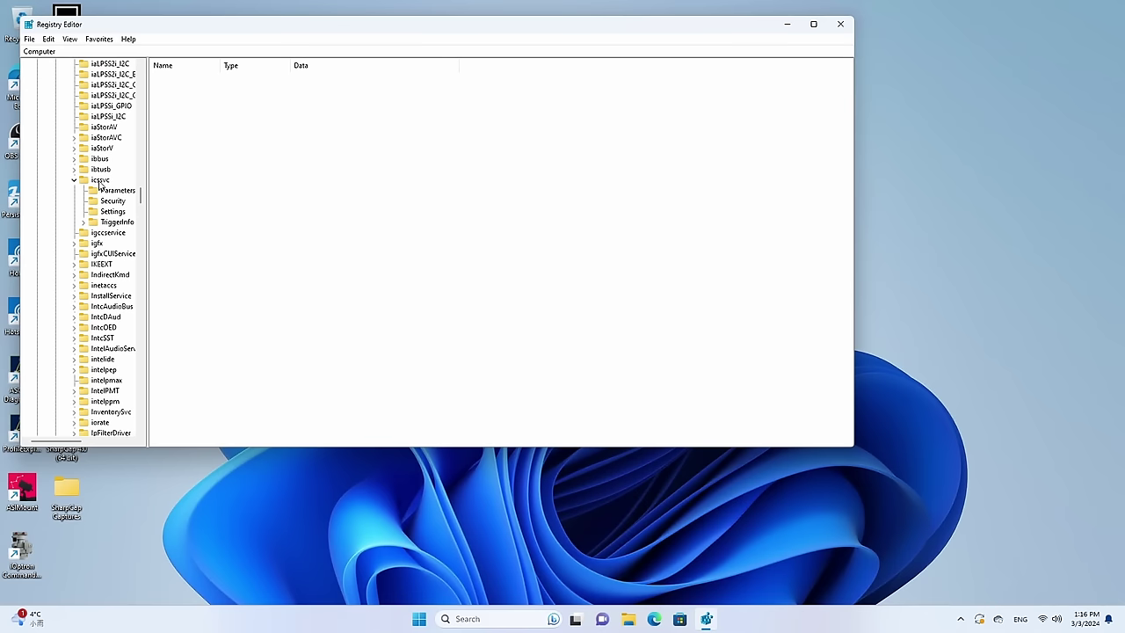
left_click(117, 214)
left_click(216, 150)
key("ctrl+KP_Add")
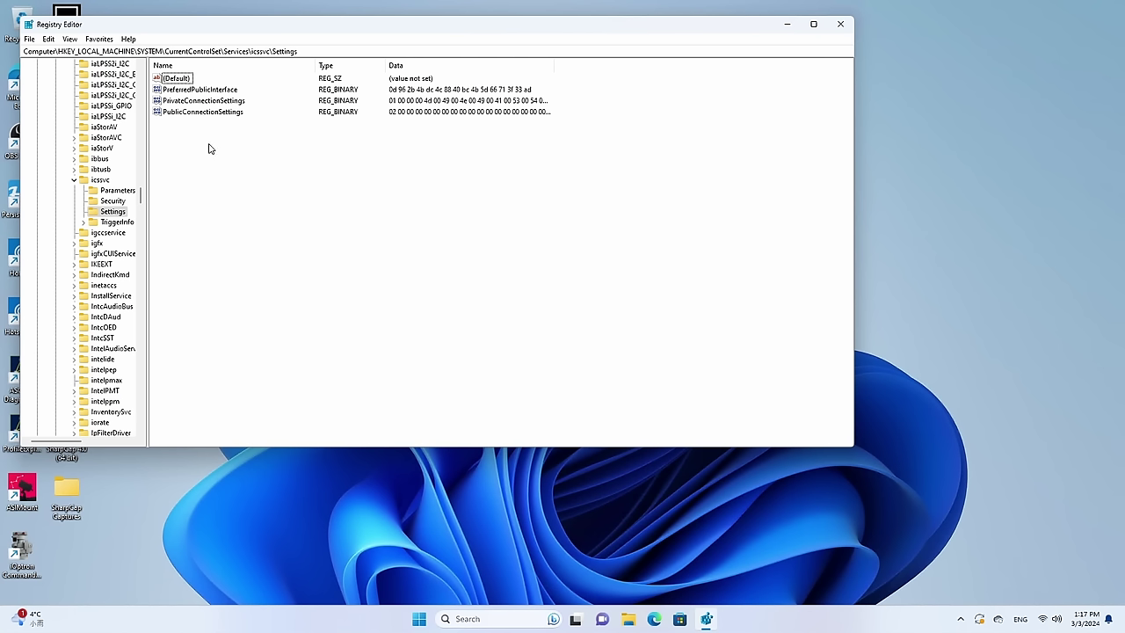
Create a DWORD (32-bit) value named PeerlessTimeoutEnabled in the icssvc Settings key.
right_click(200, 145)
mouse_move(224, 151)
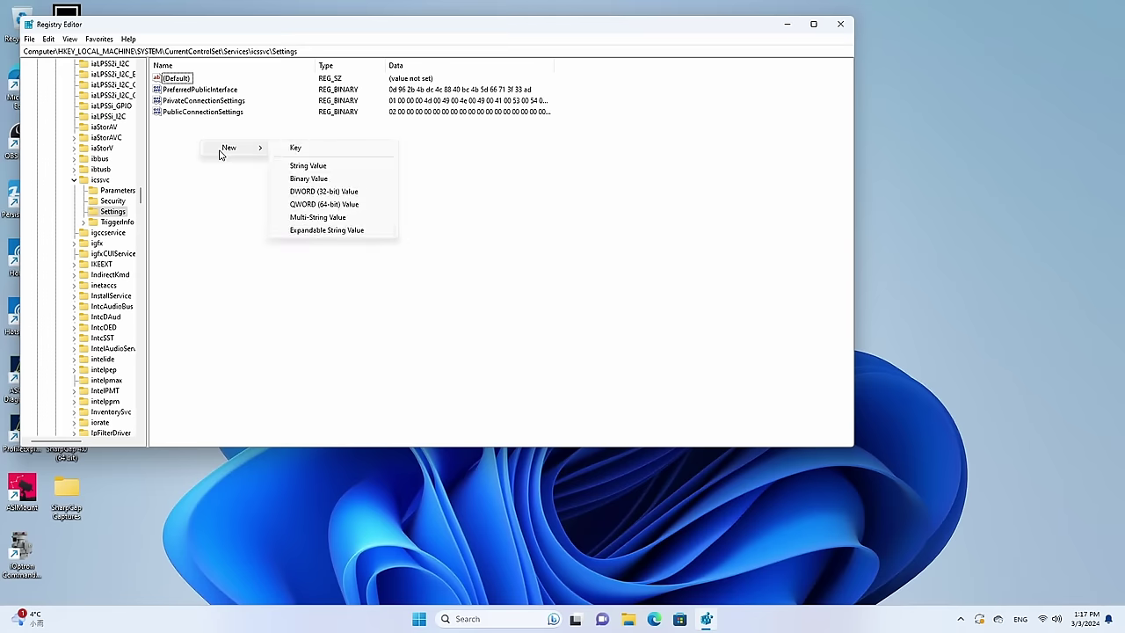
left_click(303, 191)
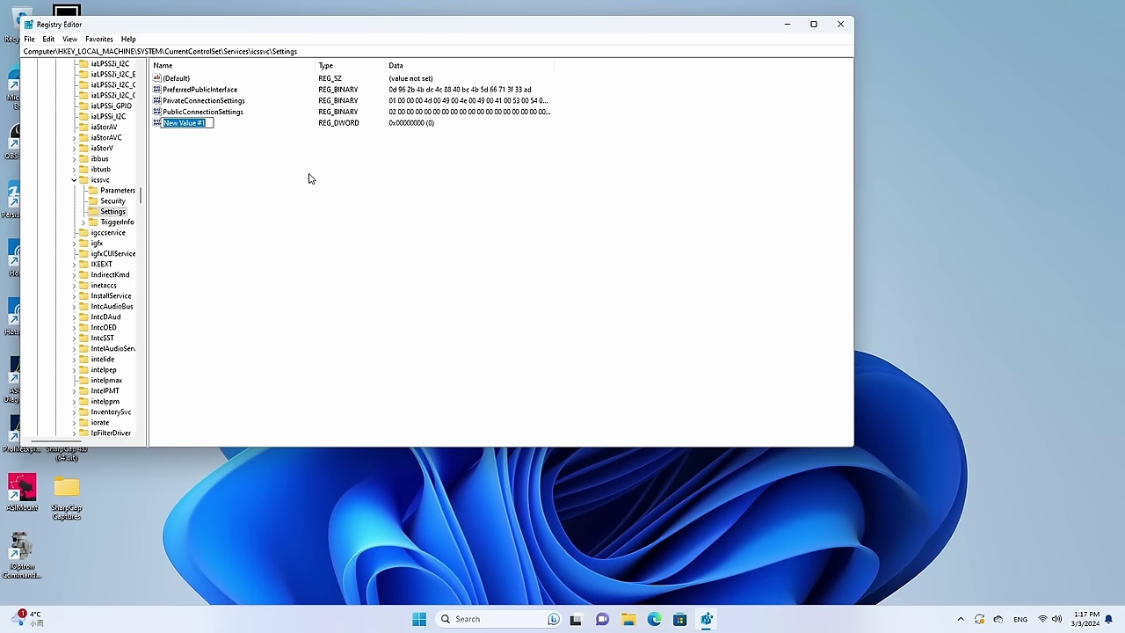
type("PeerlessTimeoutEnabled")
key("Return")
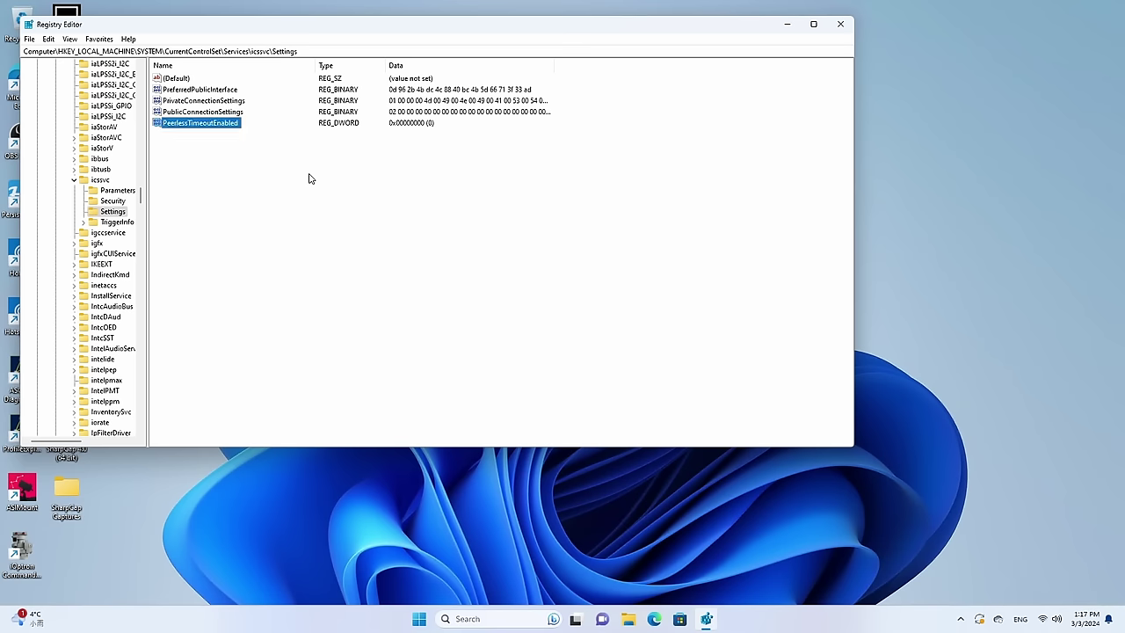
Edit the PeerlessTimeoutEnabled value with a decimal base and value data 0.
double_click(218, 124)
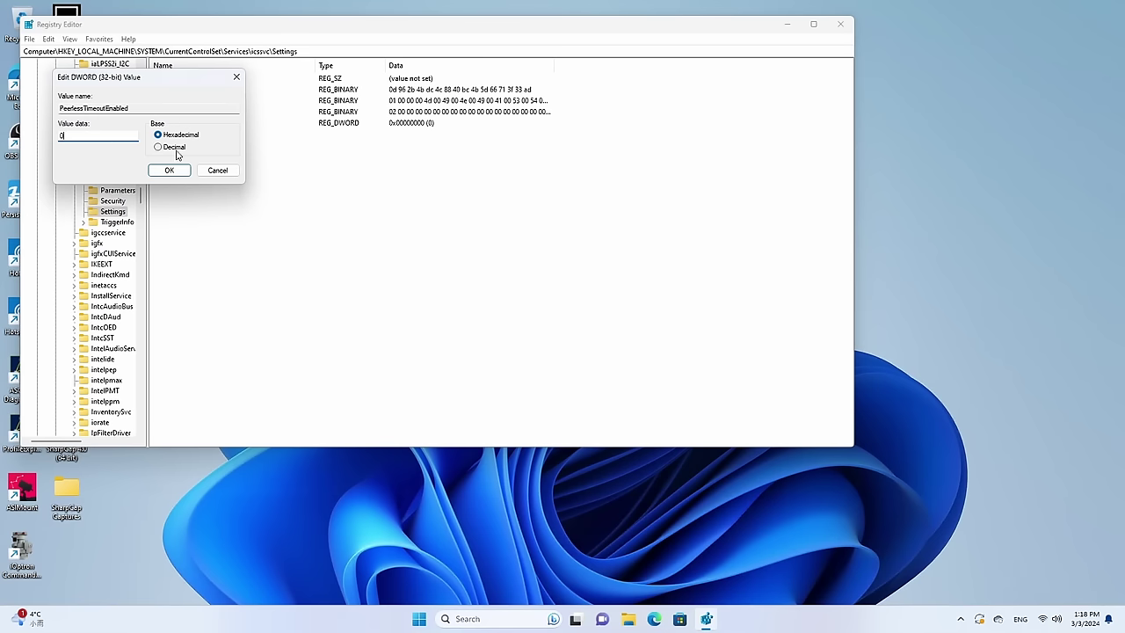
left_click(172, 150)
left_click(170, 171)
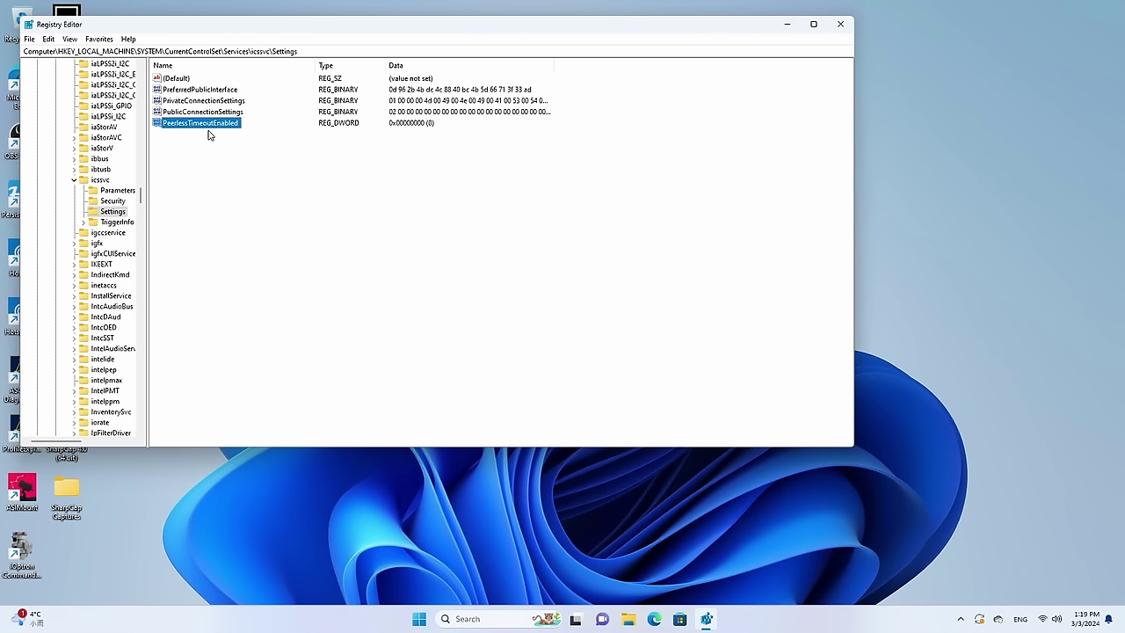
key("super+Up")
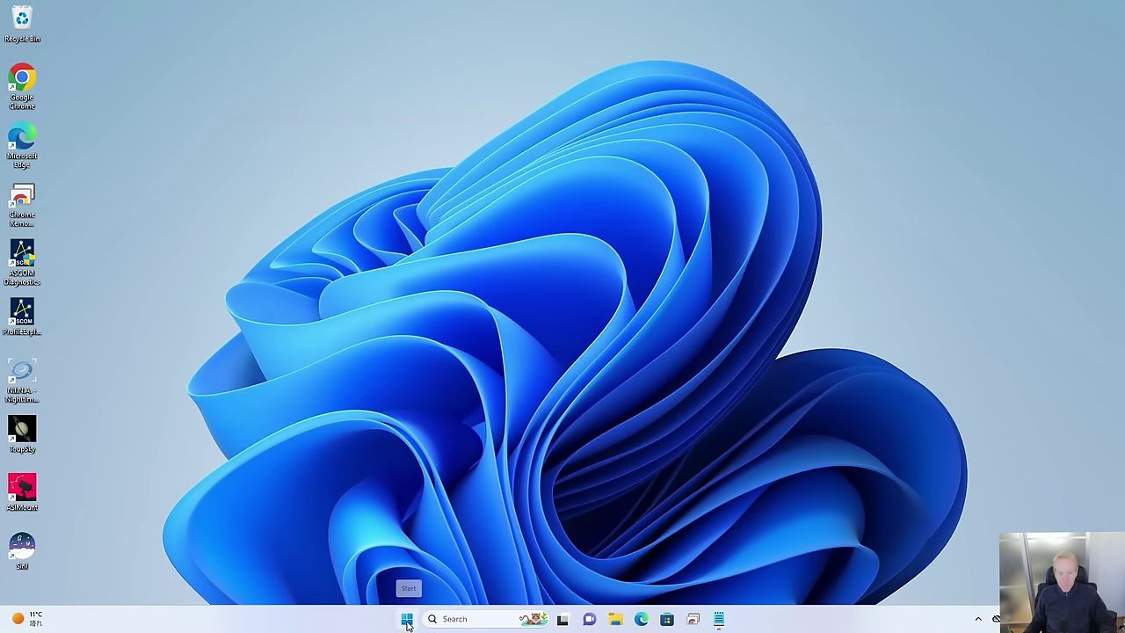
Start adding legacy hardware in Device Manager, choosing to install hardware manually selected from a list.
right_click(407, 622)
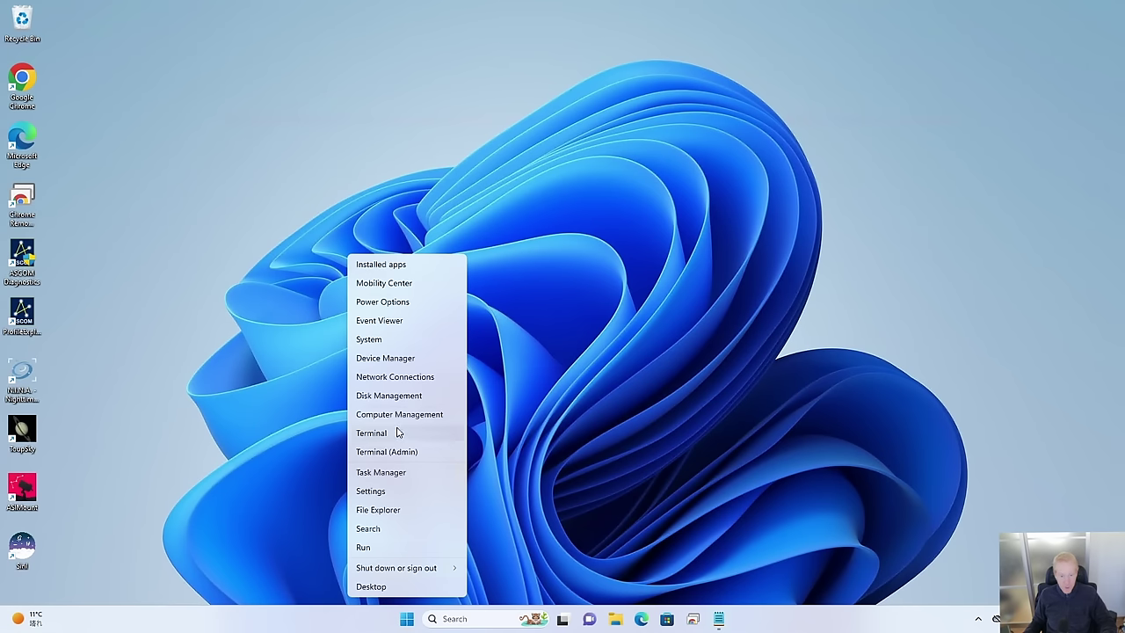
left_click(397, 359)
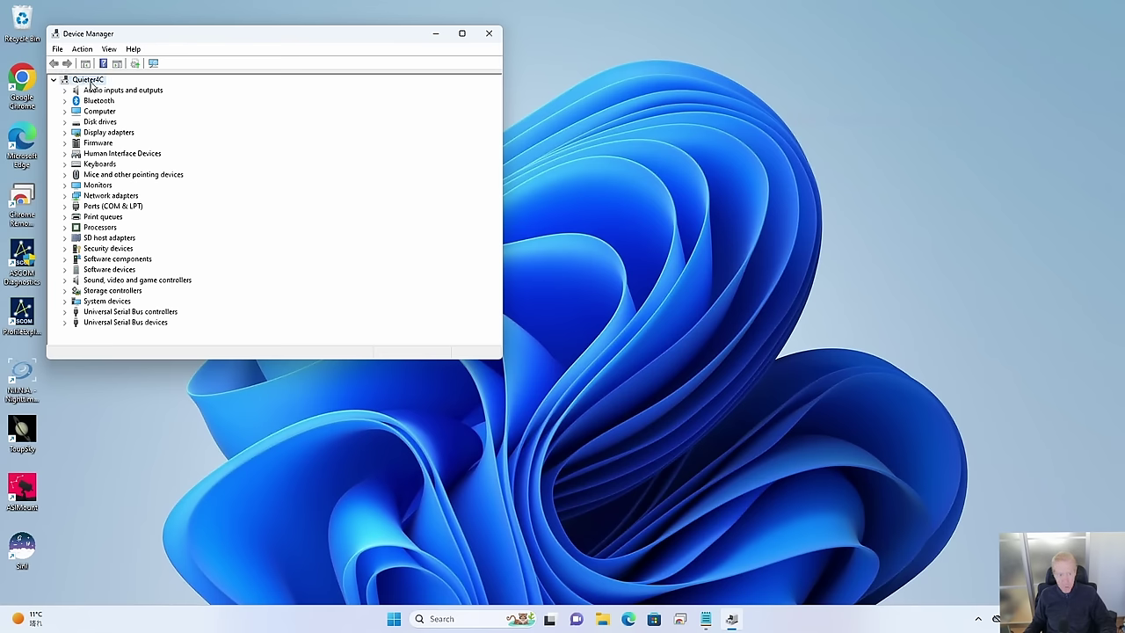
left_click(84, 50)
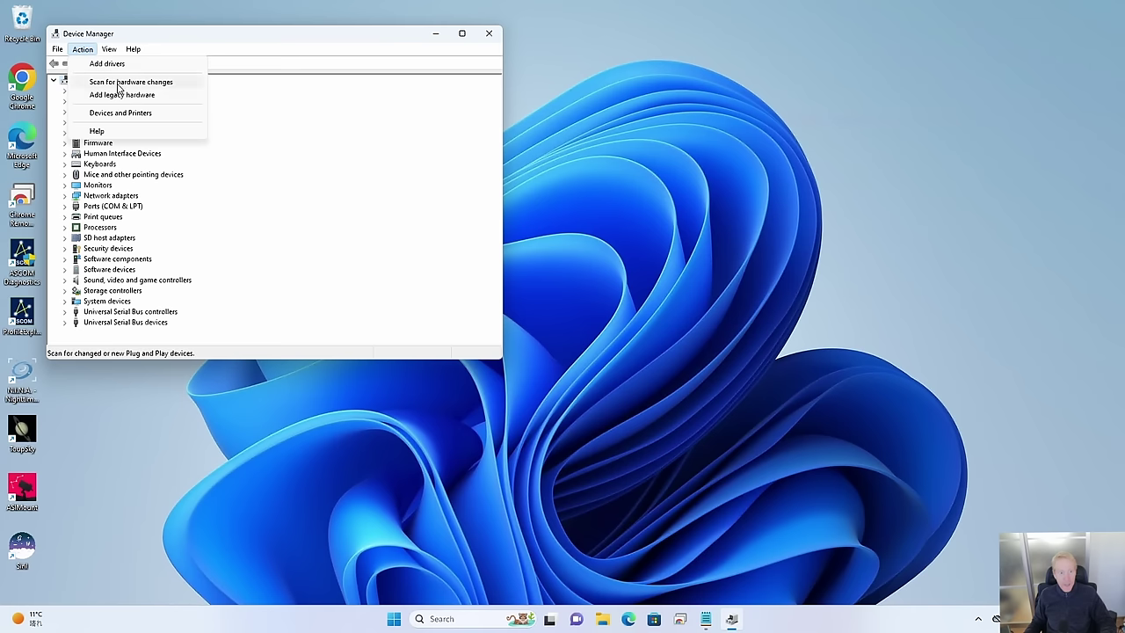
left_click(110, 96)
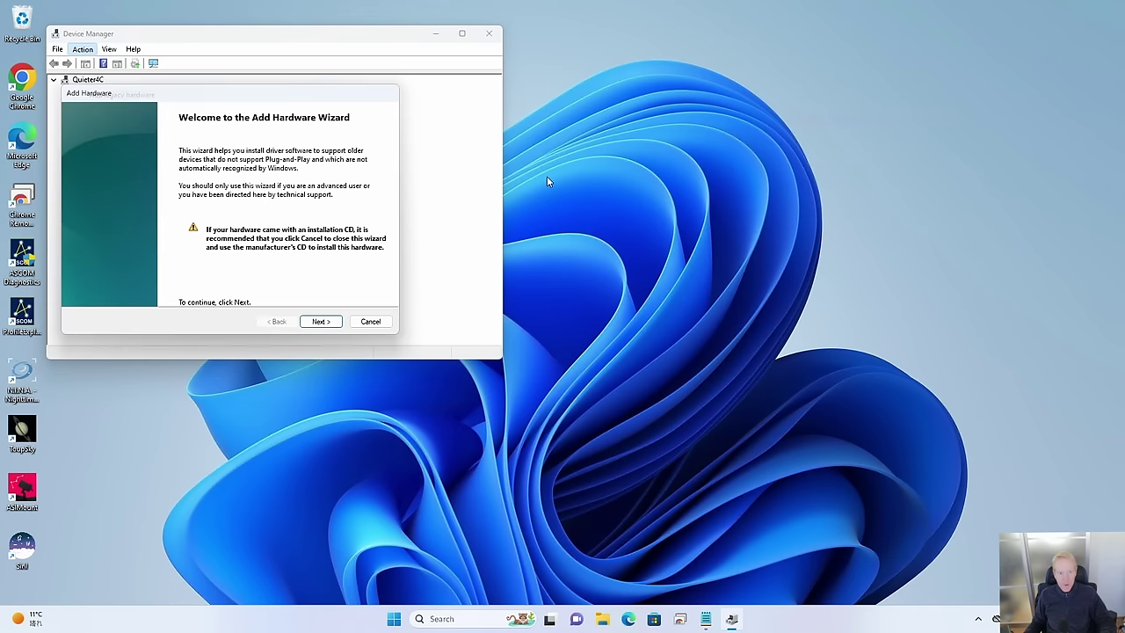
left_click(325, 322)
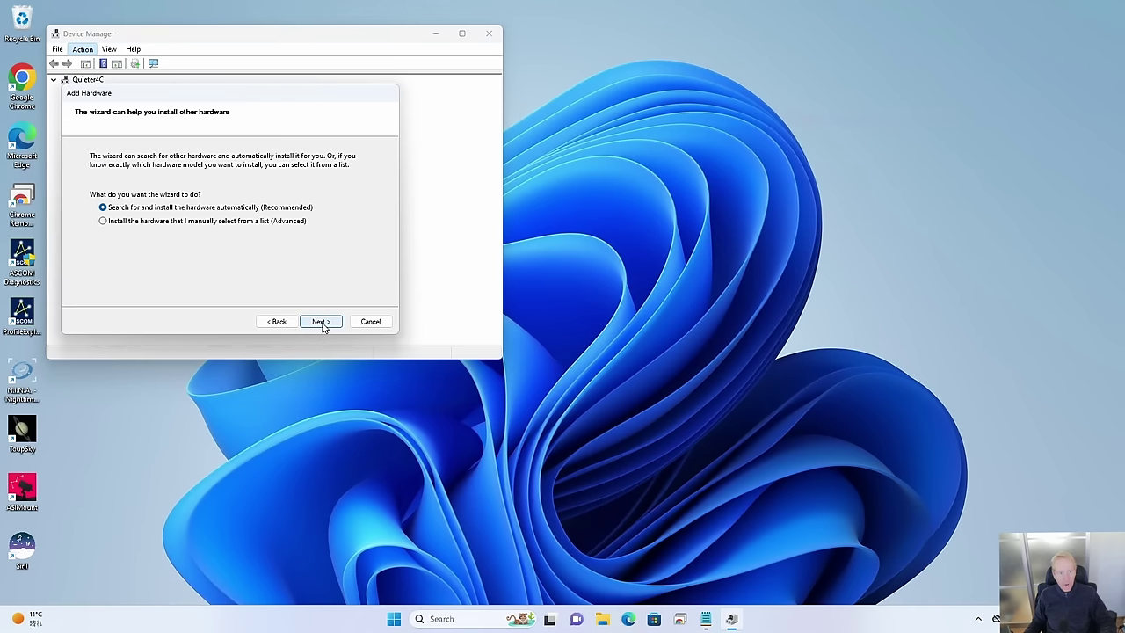
left_click(121, 224)
left_click(329, 327)
Choose Network adapters as the type of hardware to install and continue to the driver selection.
scroll(193, 219, "down", 4)
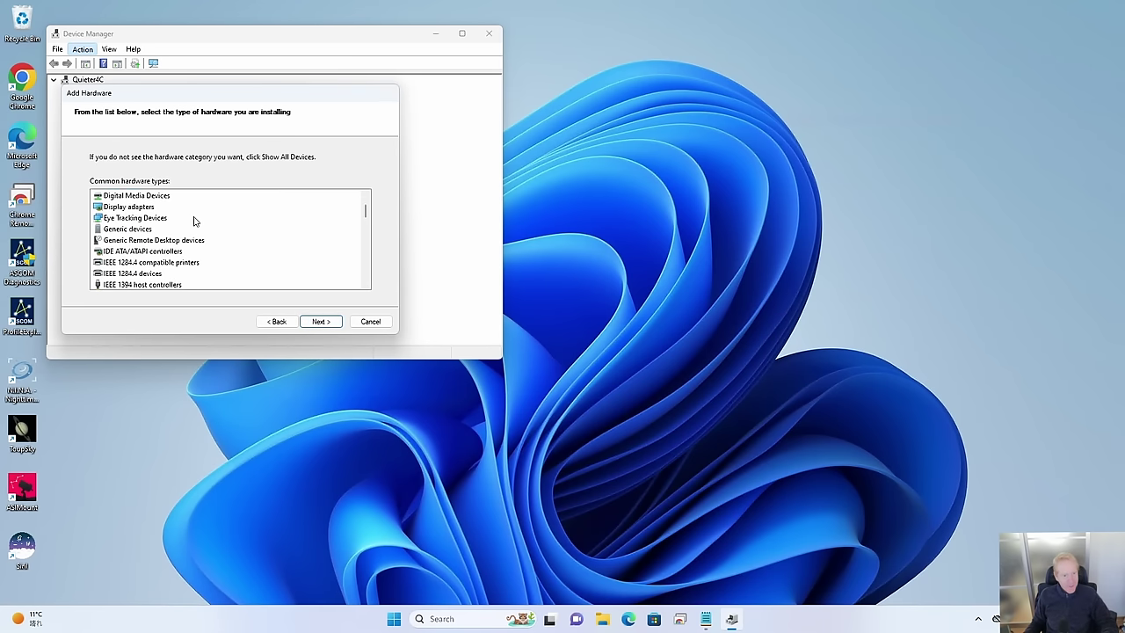
scroll(198, 239, "down", 1)
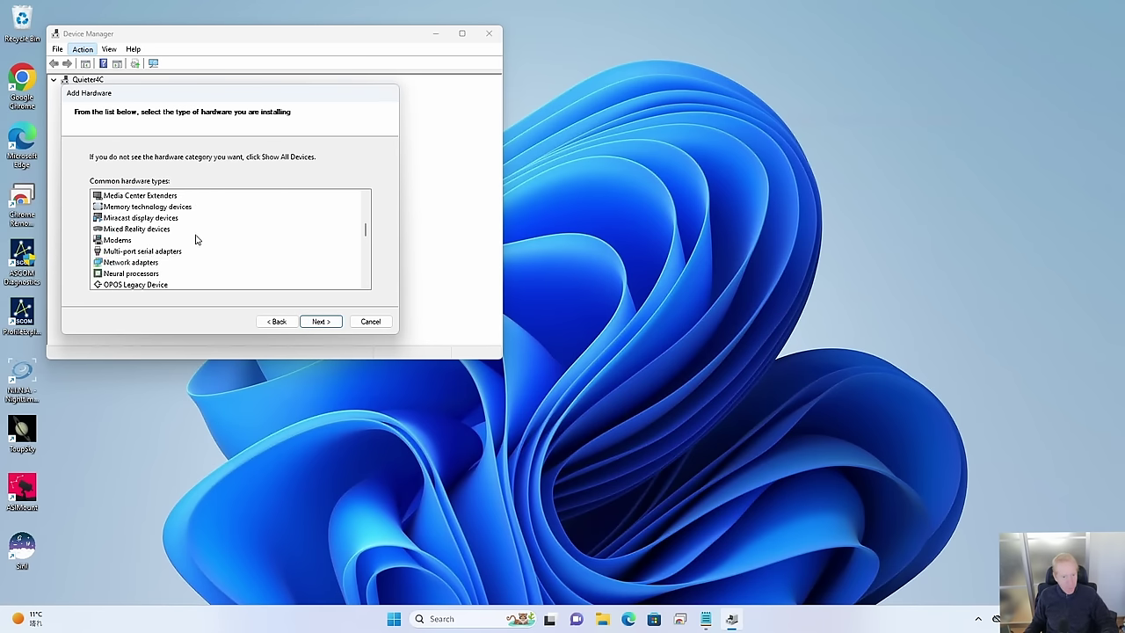
left_click(129, 263)
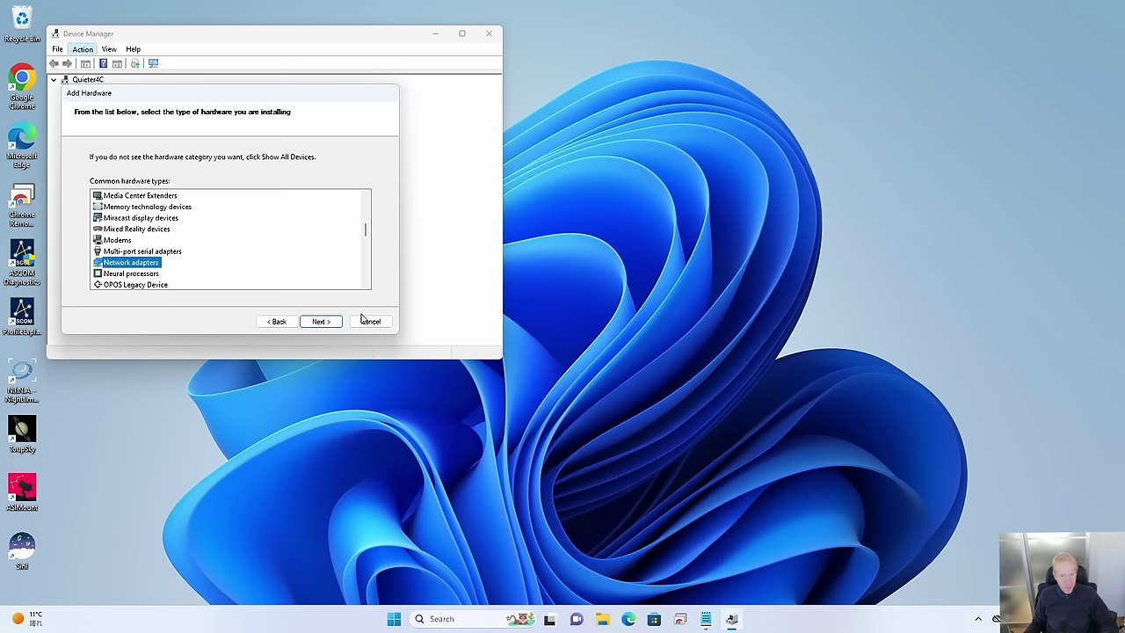
left_click(321, 322)
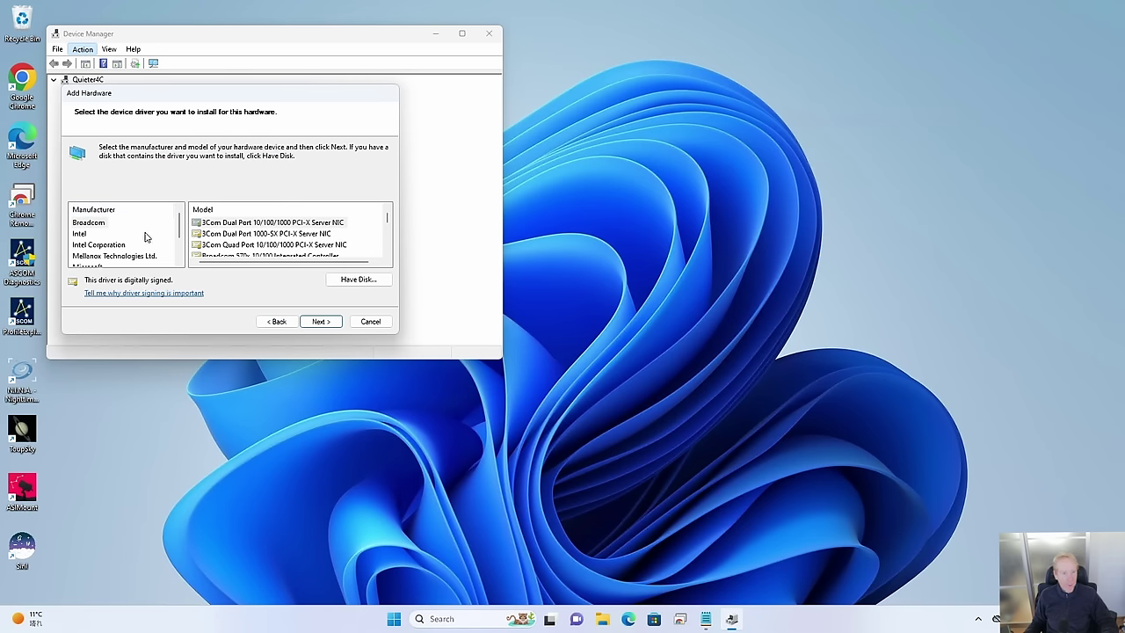
Select the manufacturer Microsoft and the model Microsoft KM-TEST Loopback Adapter, and install it.
scroll(140, 237, "down", 1)
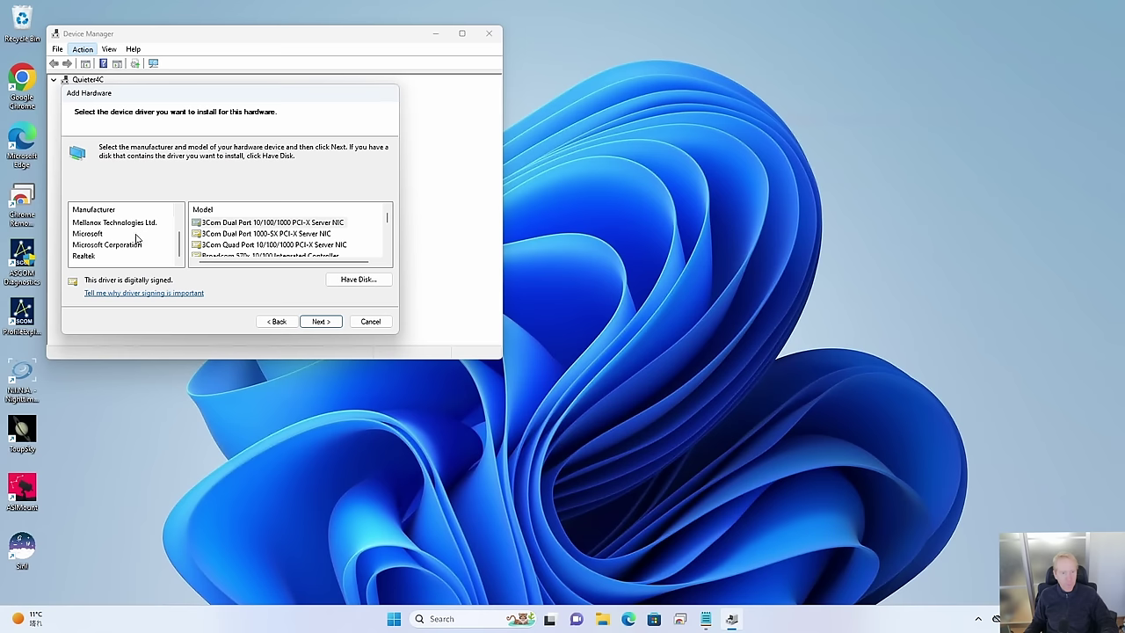
left_click(87, 234)
scroll(309, 226, "down", 1)
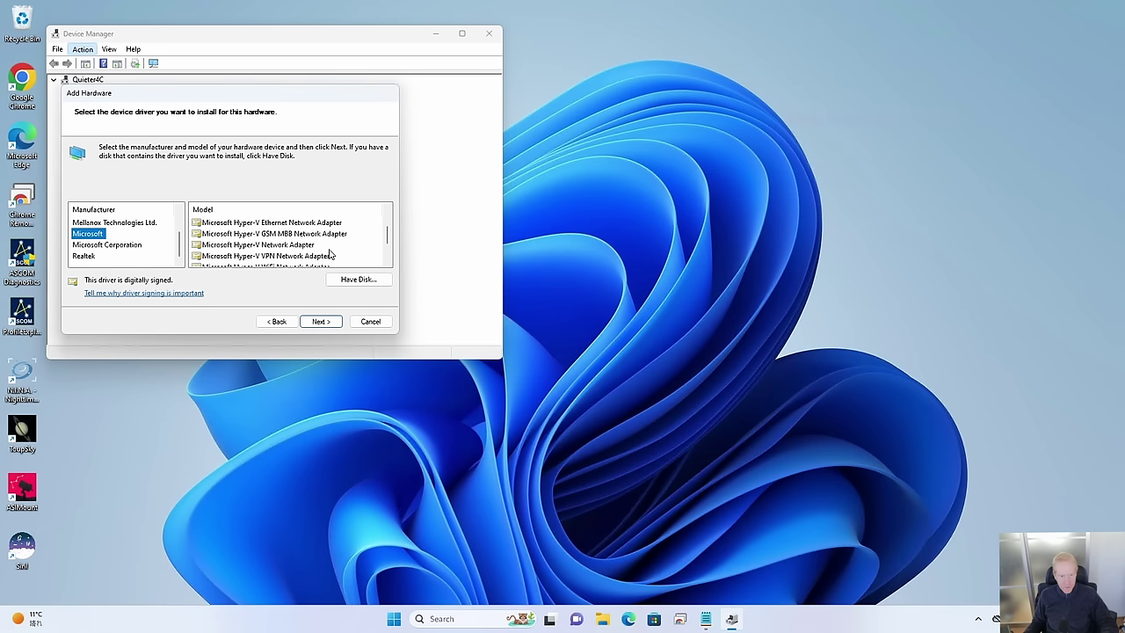
scroll(331, 254, "down", 1)
left_click(235, 247)
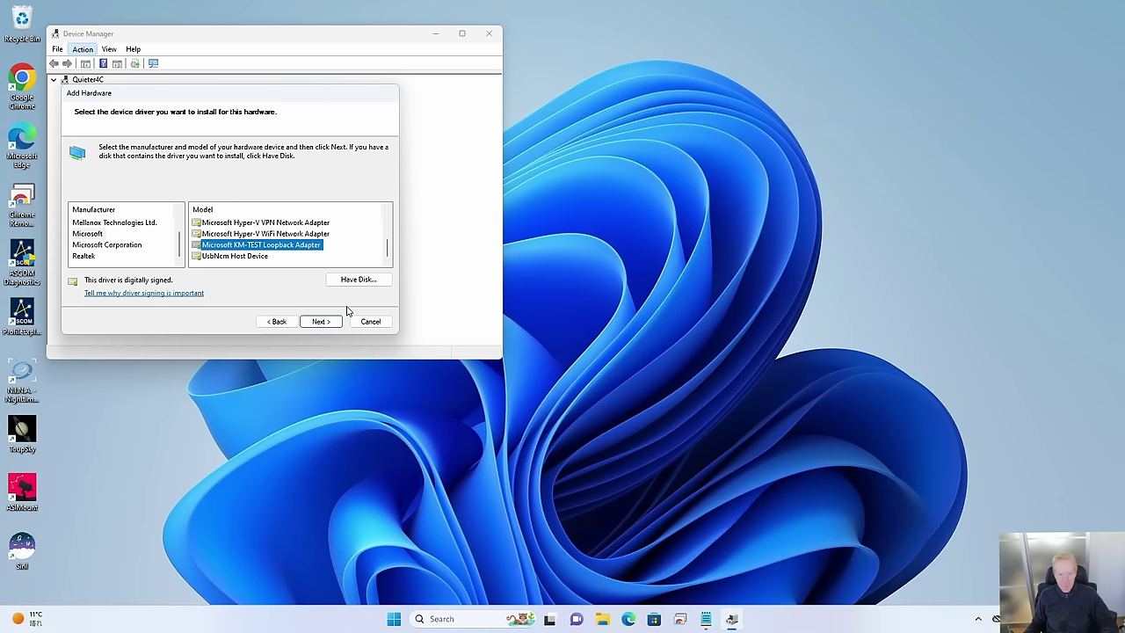
left_click(322, 321)
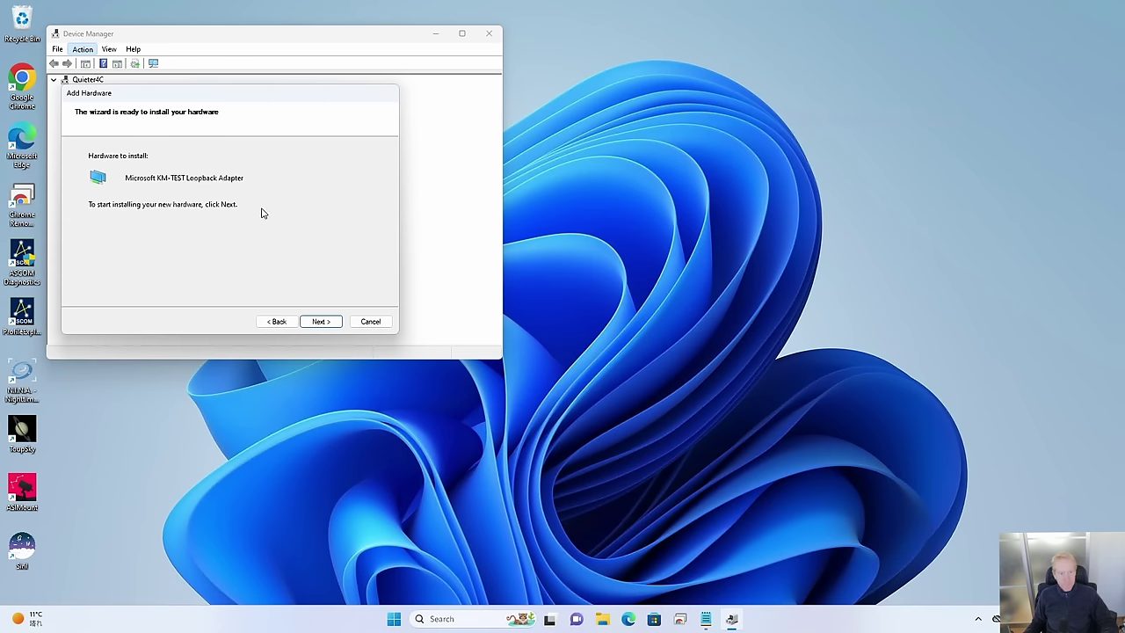
left_click(322, 322)
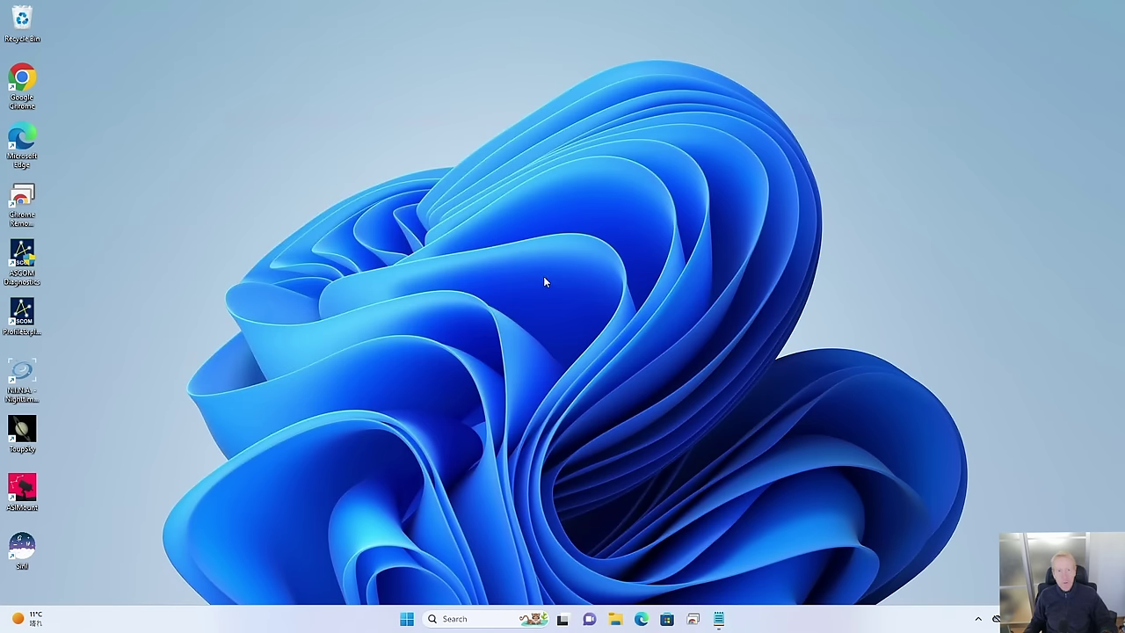
Open Control Panel and go through Network and Internet and Network and Sharing Center to the adapter settings.
left_click(407, 619)
key("super")
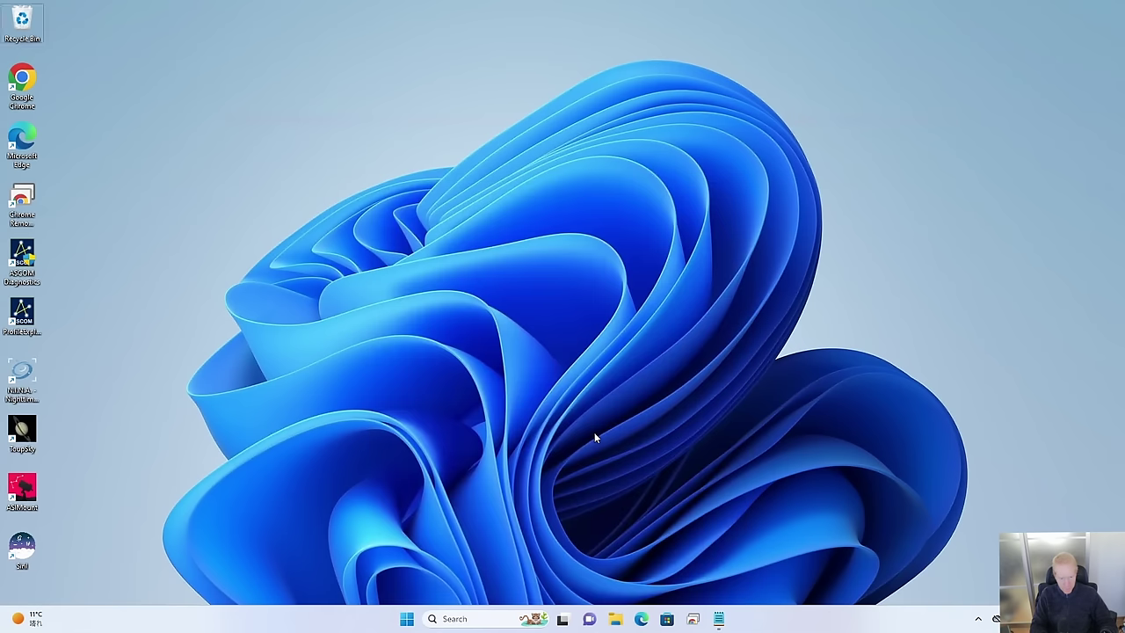
key("super")
type("control")
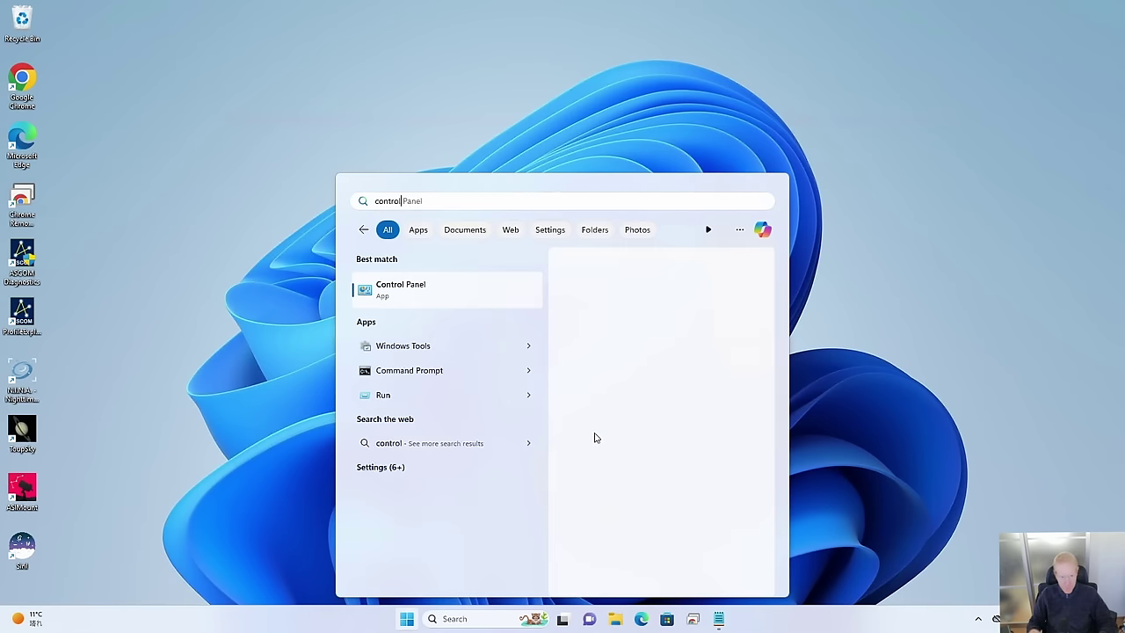
left_click(424, 284)
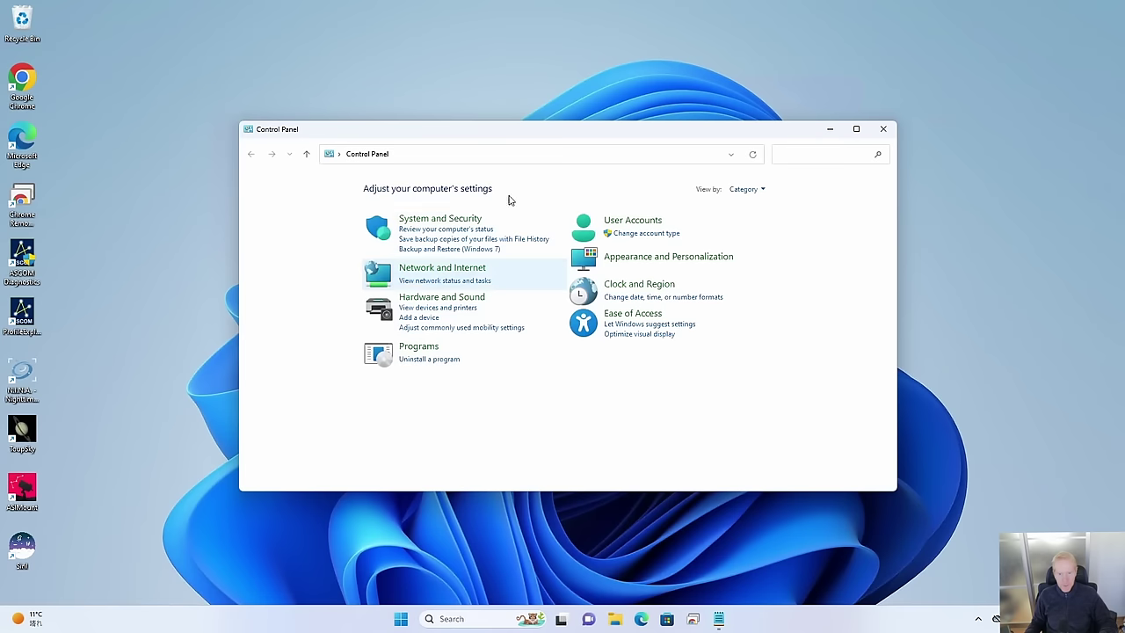
left_click(437, 267)
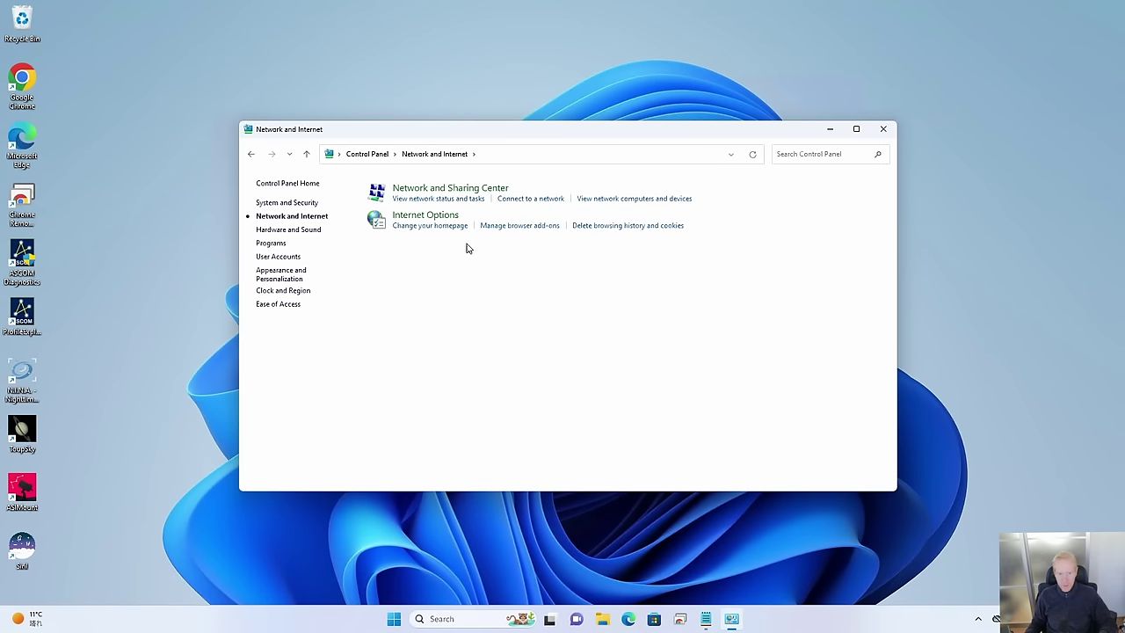
left_click(419, 187)
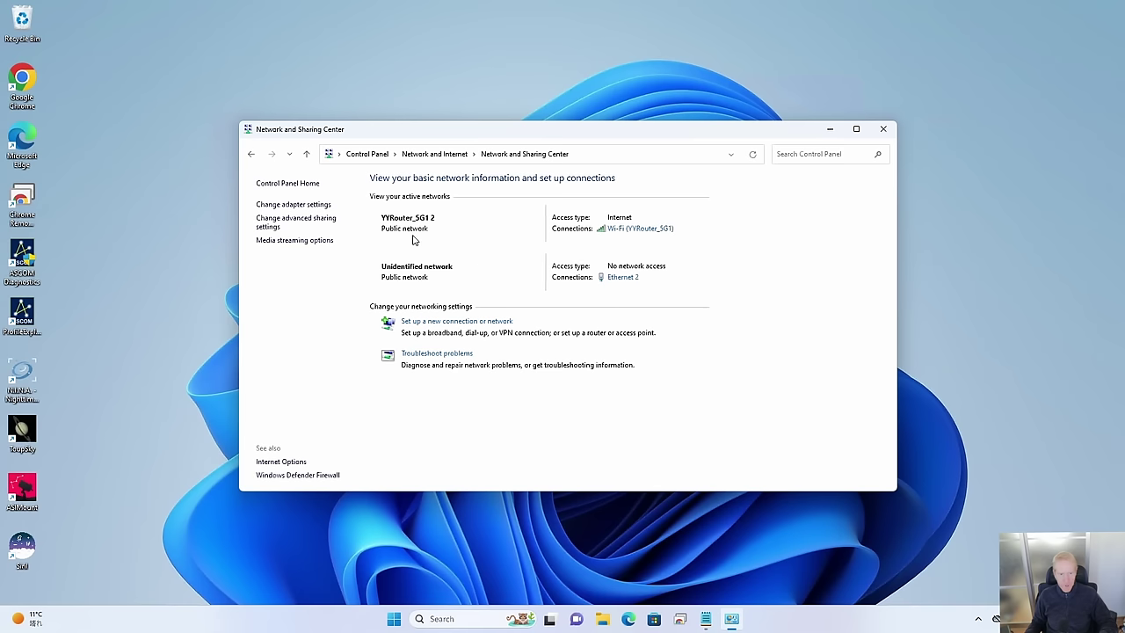
left_click(281, 204)
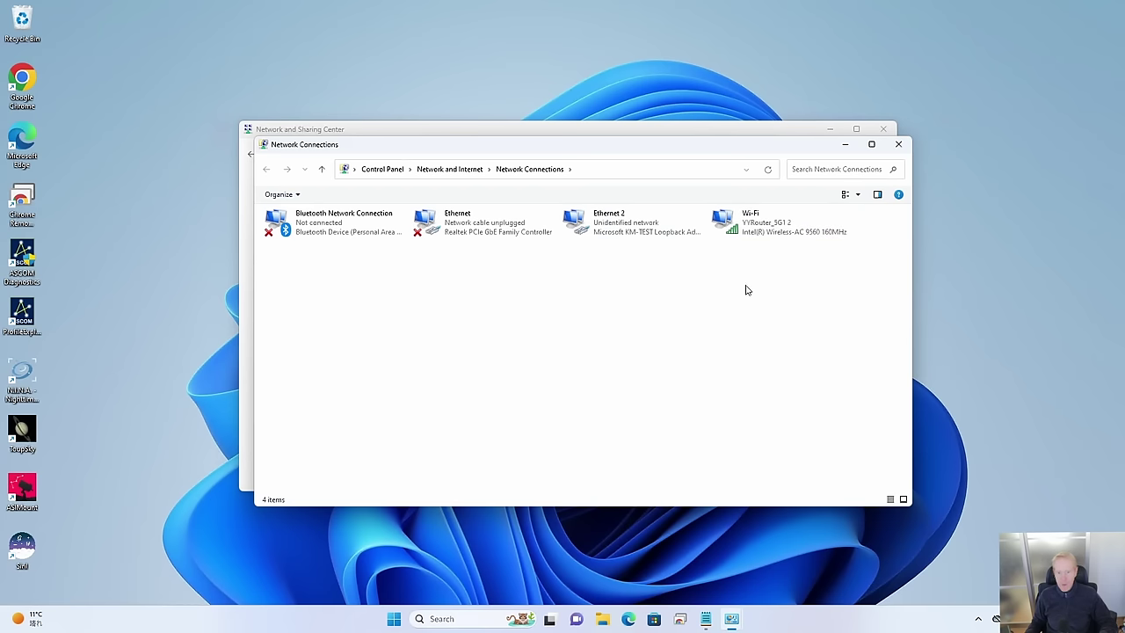
Rename the Microsoft KM-TEST Loopback Adapter connection to Loopback and close the network windows.
left_click(775, 216)
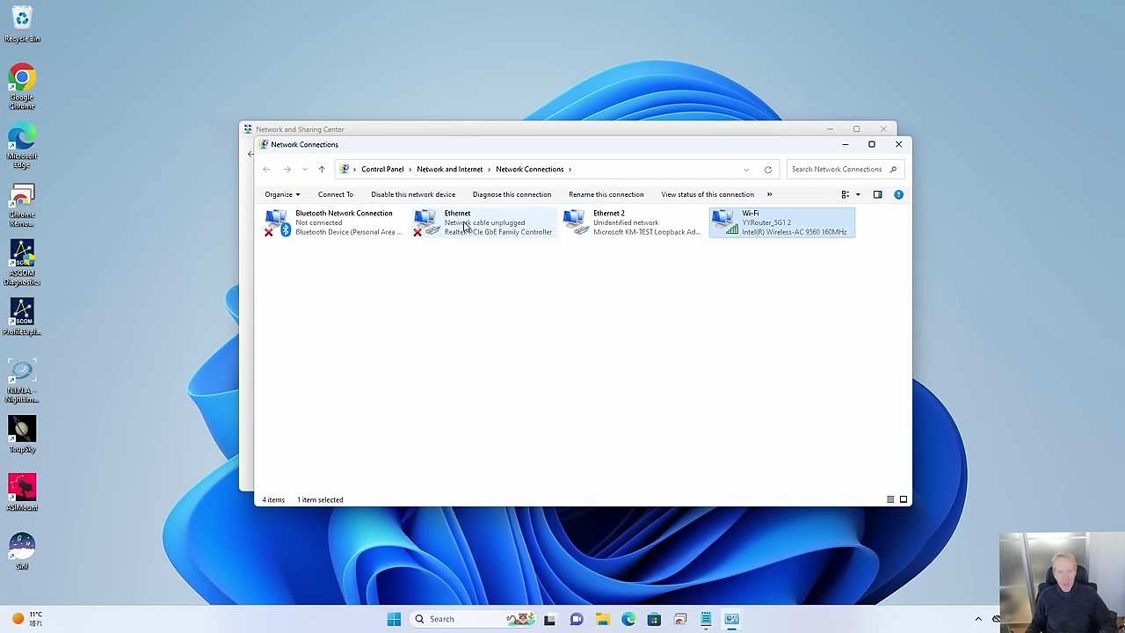
left_click(486, 225)
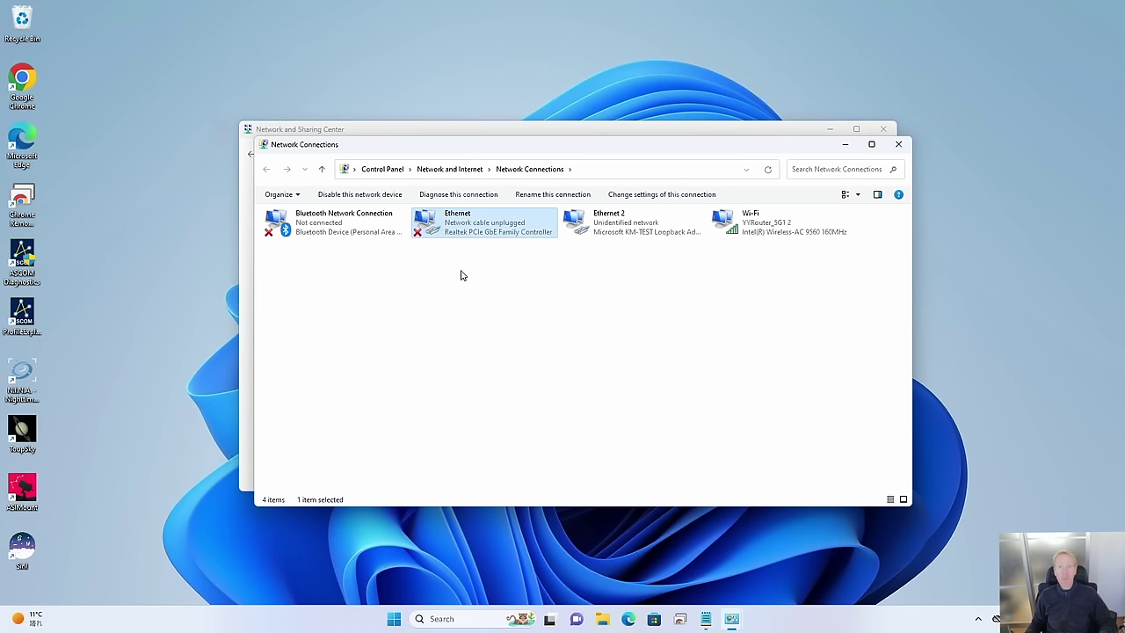
left_click(620, 229)
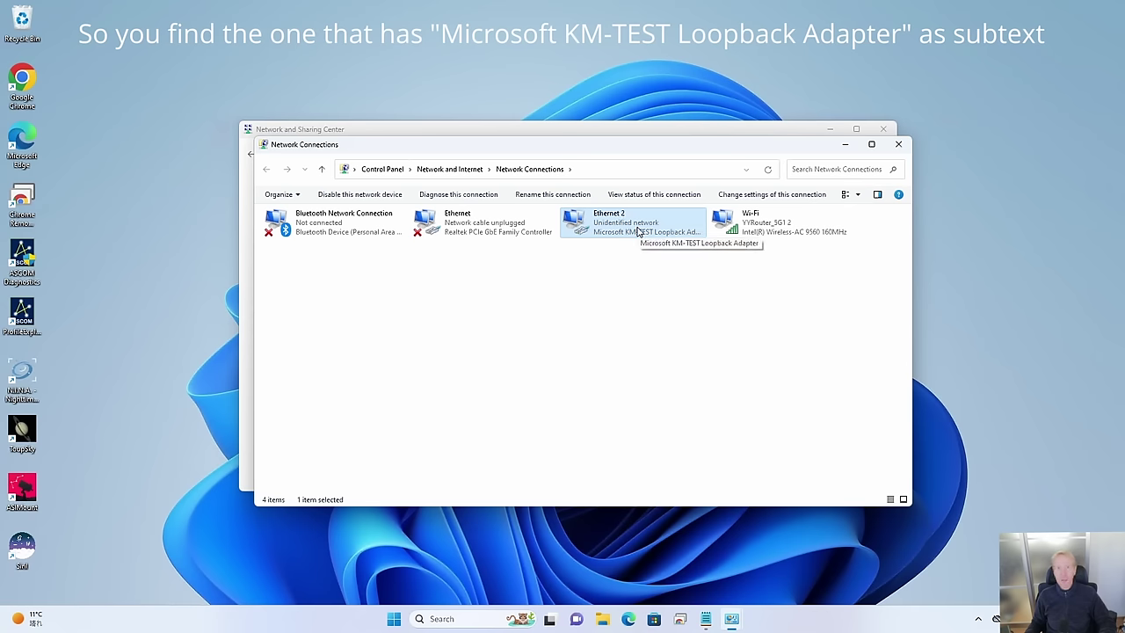
key("F2")
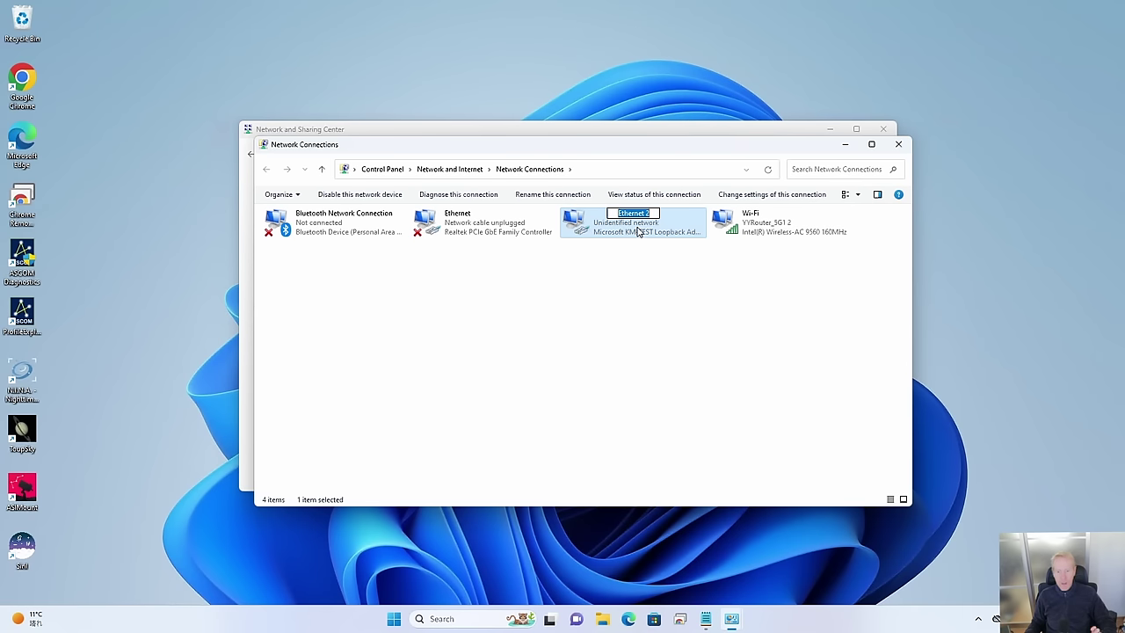
type("Loo")
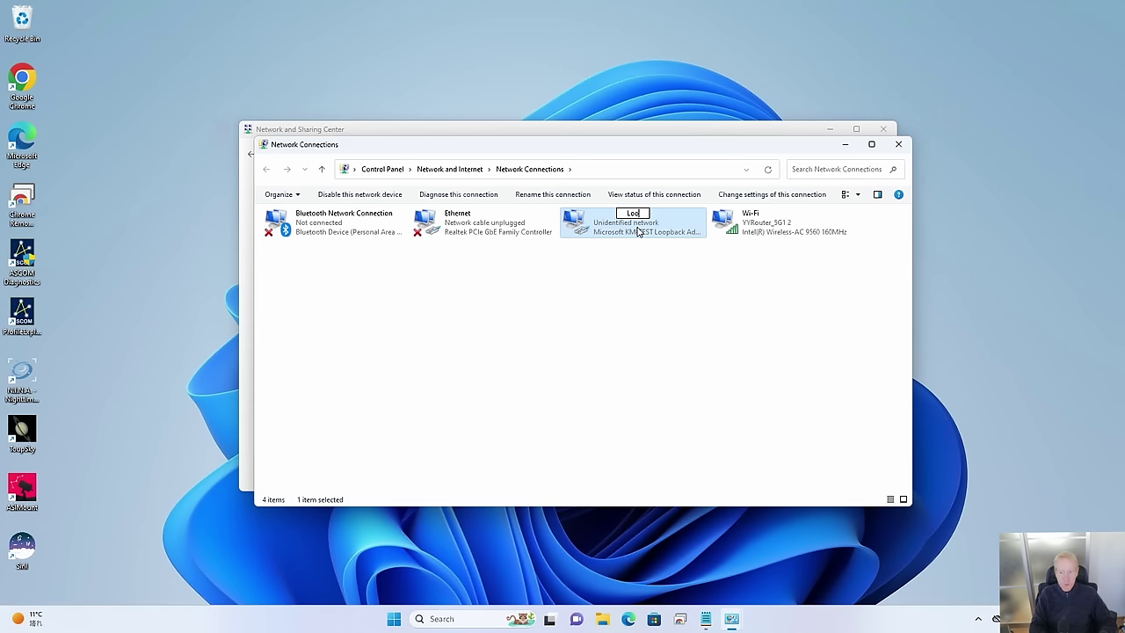
type("pback")
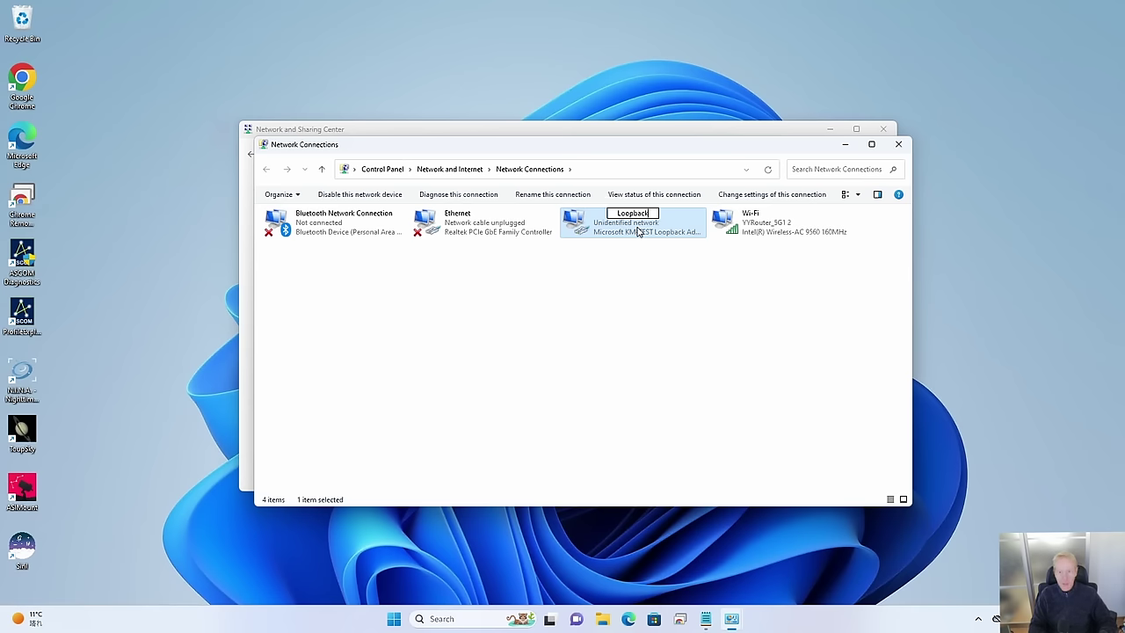
key("Return")
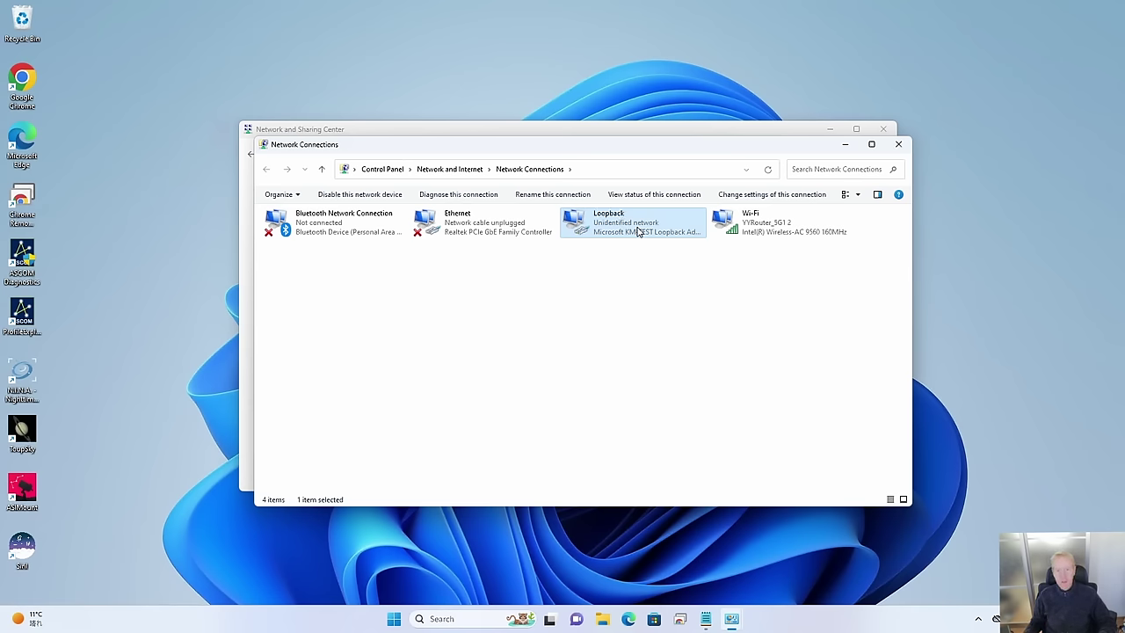
right_click(606, 227)
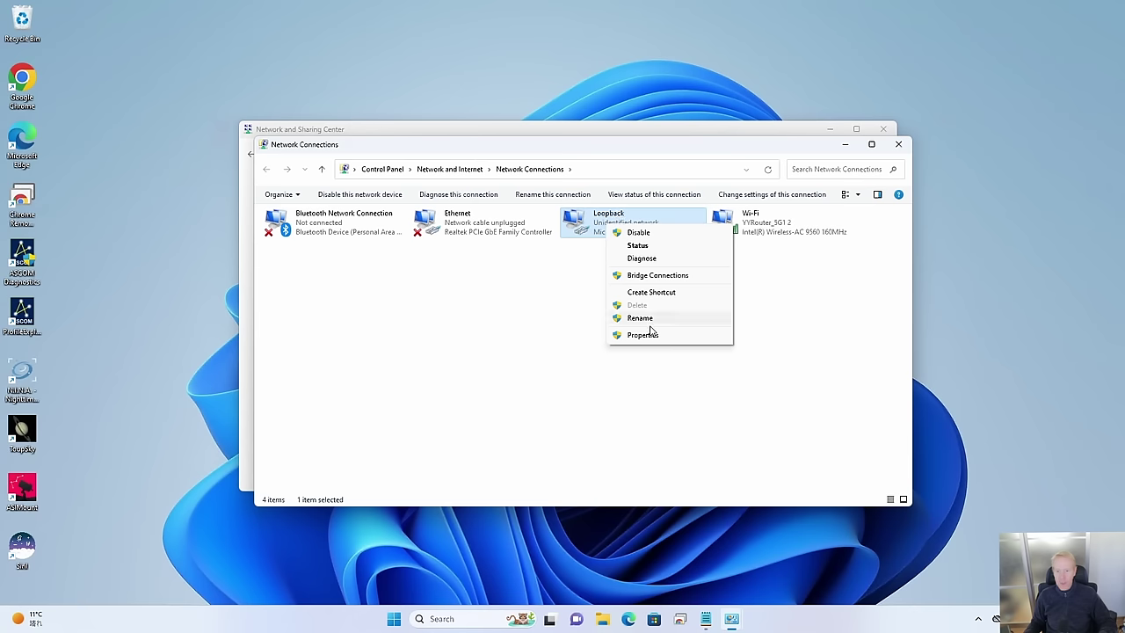
left_click(605, 304)
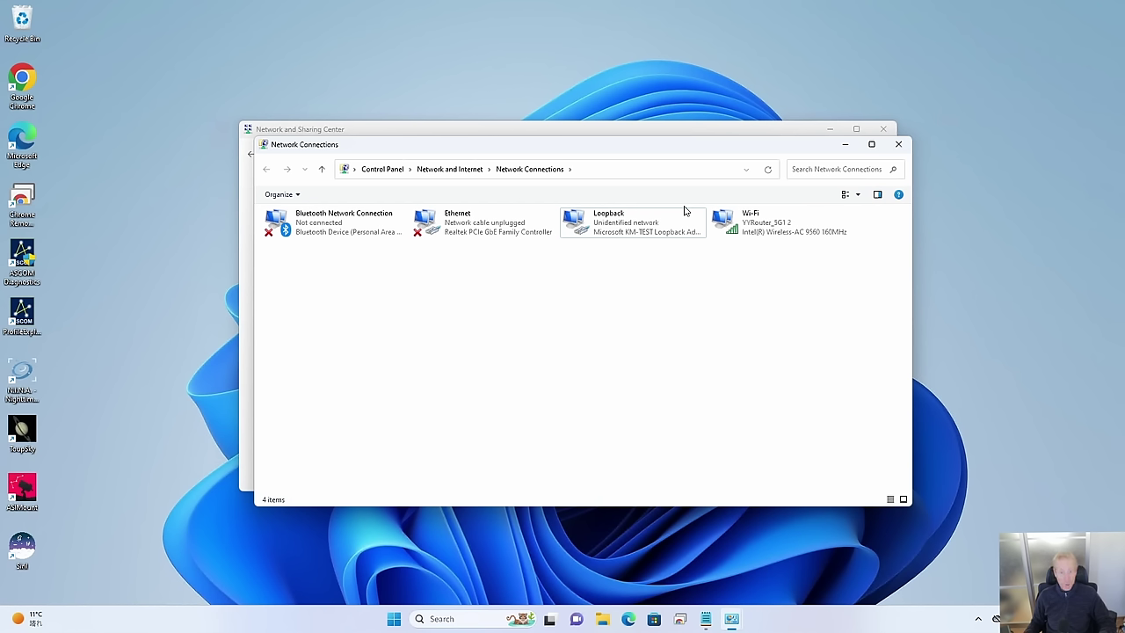
left_click(899, 144)
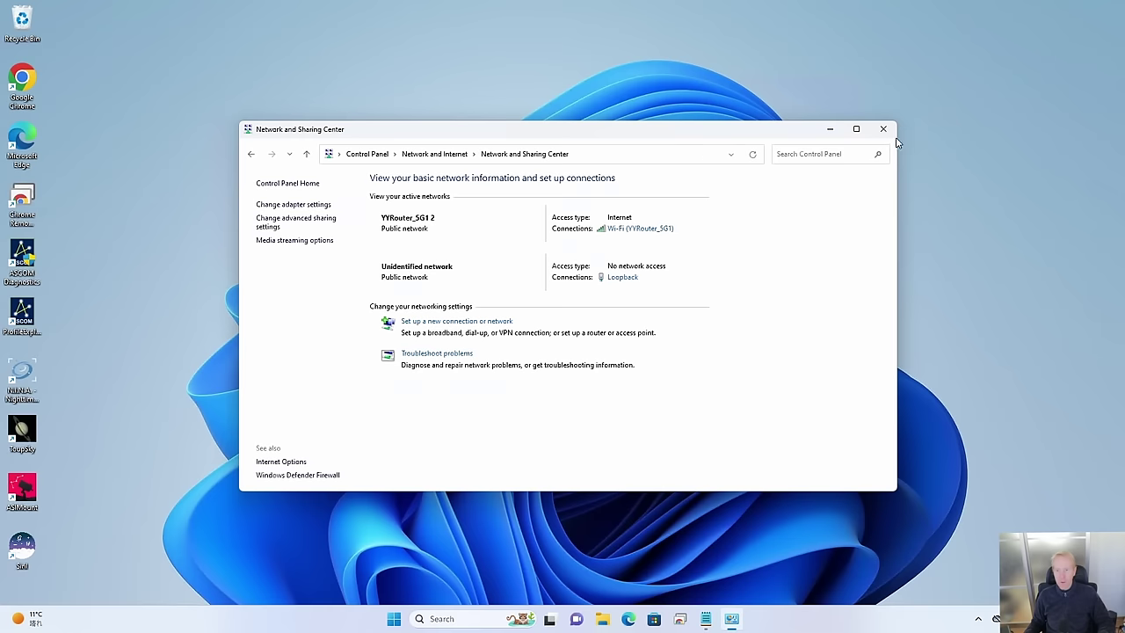
left_click(883, 130)
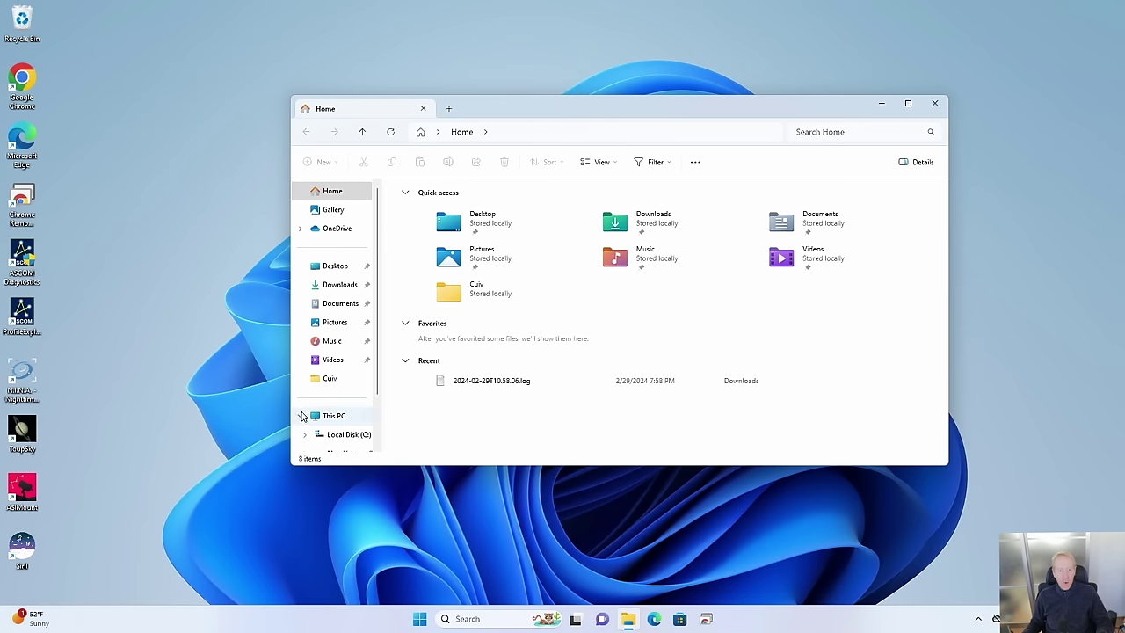
Browse on Local Disk (C:) through the Users folder to the current user's home folder.
scroll(303, 414, "down", 2)
left_click(337, 378)
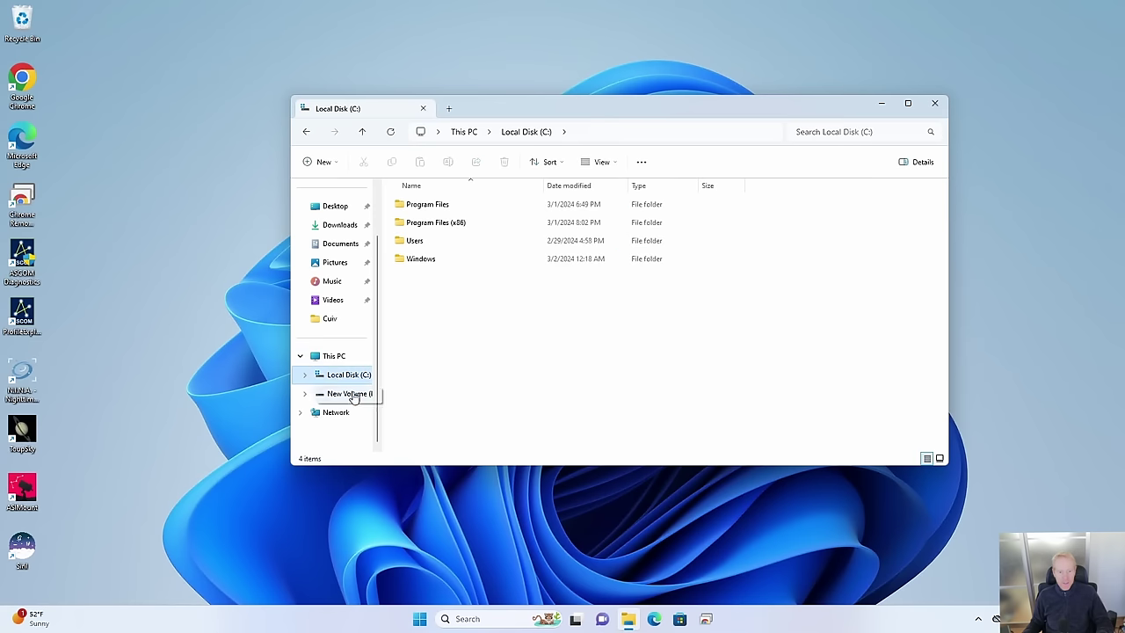
double_click(410, 241)
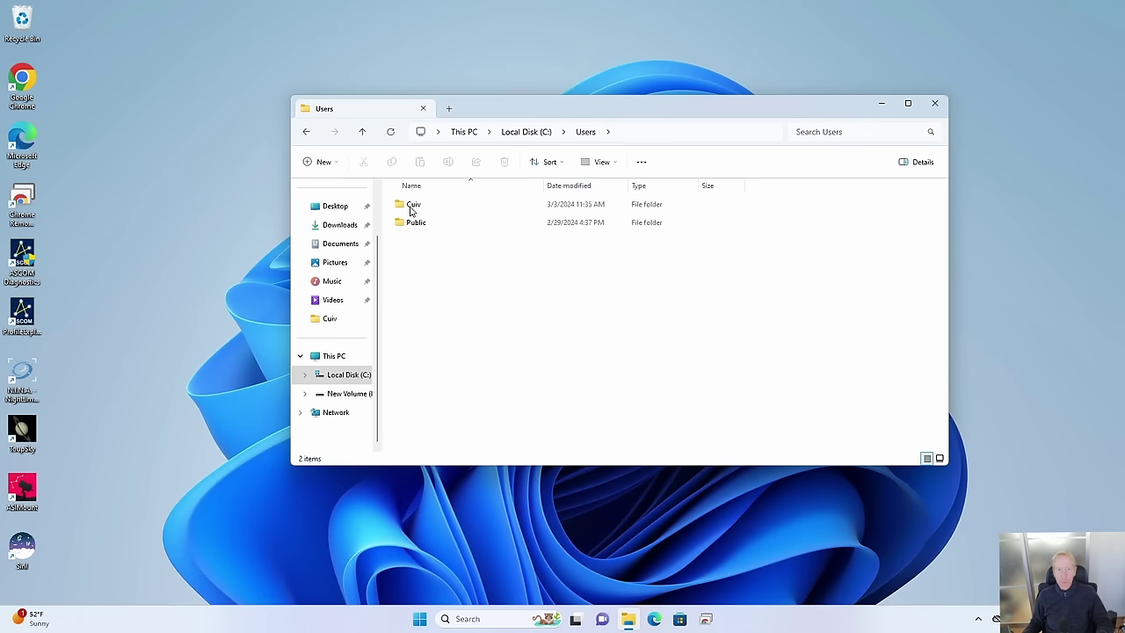
double_click(411, 207)
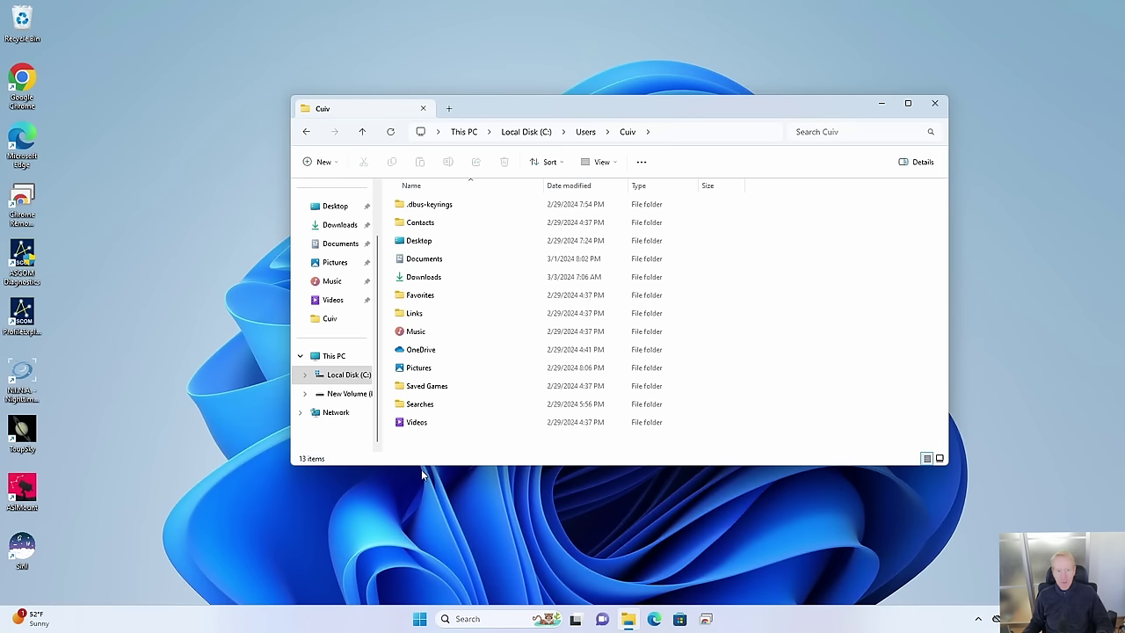
Create a new text document named HotspotStarter.txt in the user's home folder.
right_click(798, 446)
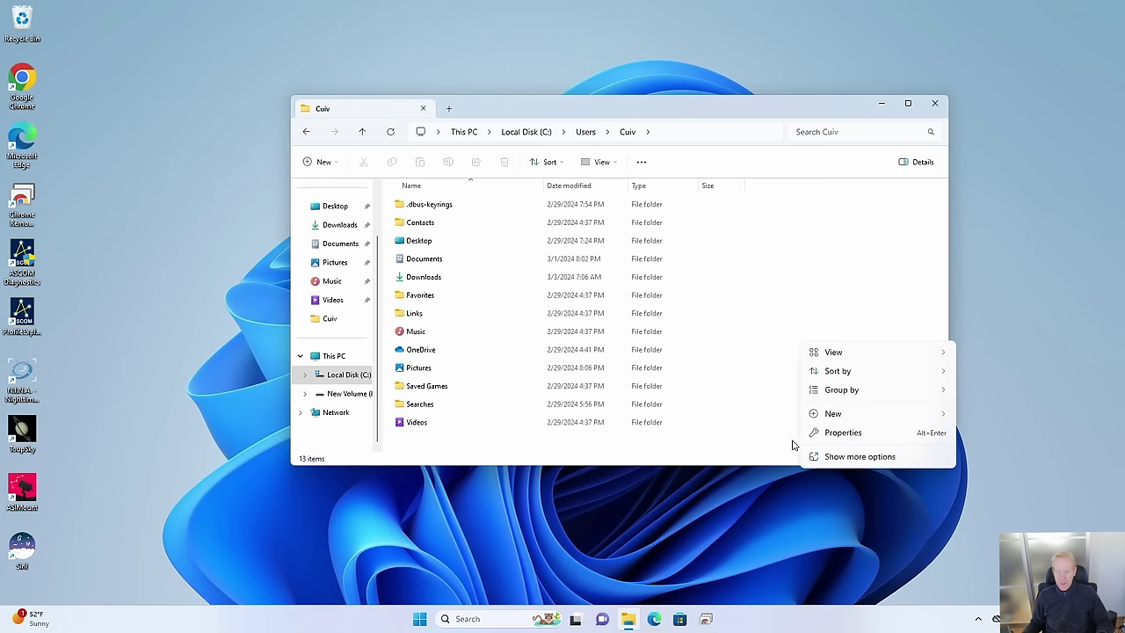
mouse_move(855, 421)
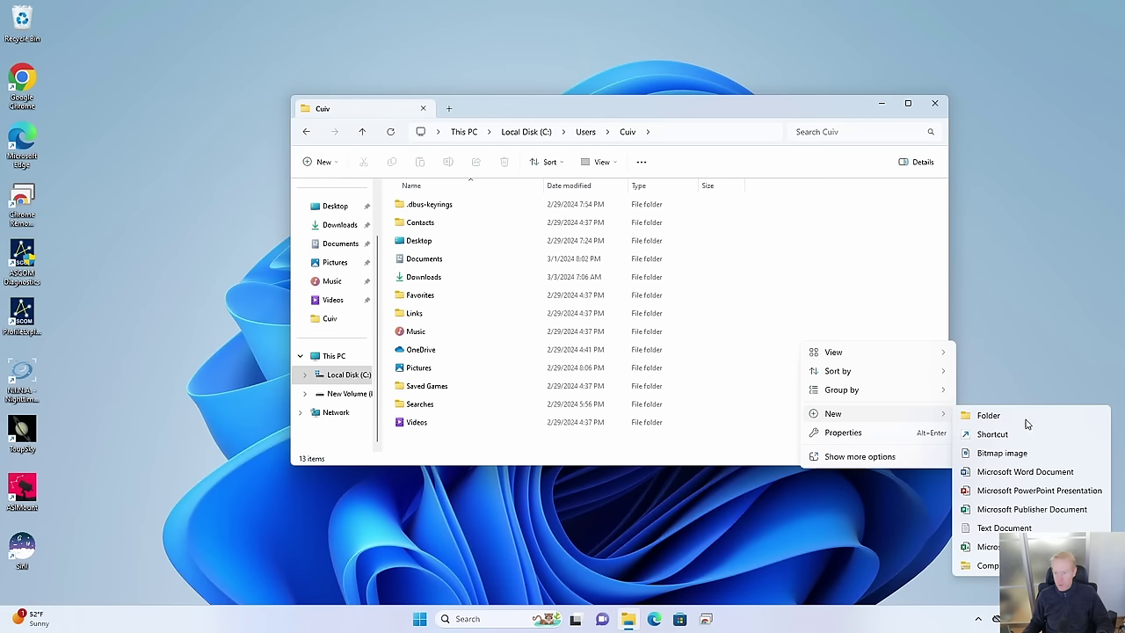
left_click(1003, 527)
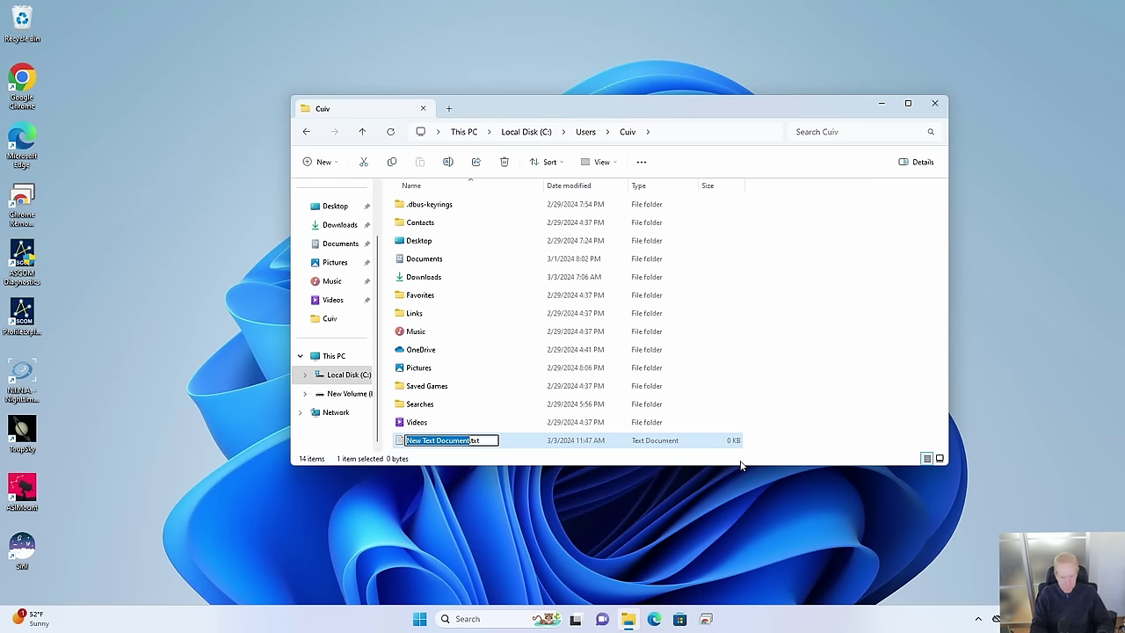
type("readme")
key("ctrl+a")
key("BackSpace")
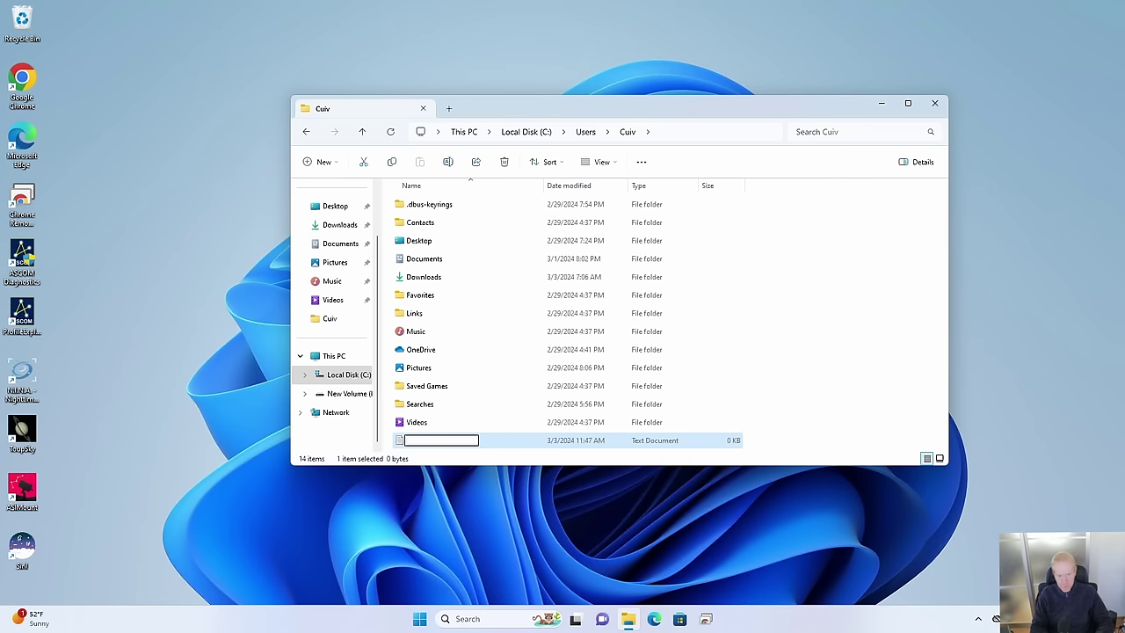
type("HotspotStarter.txt")
key("Return")
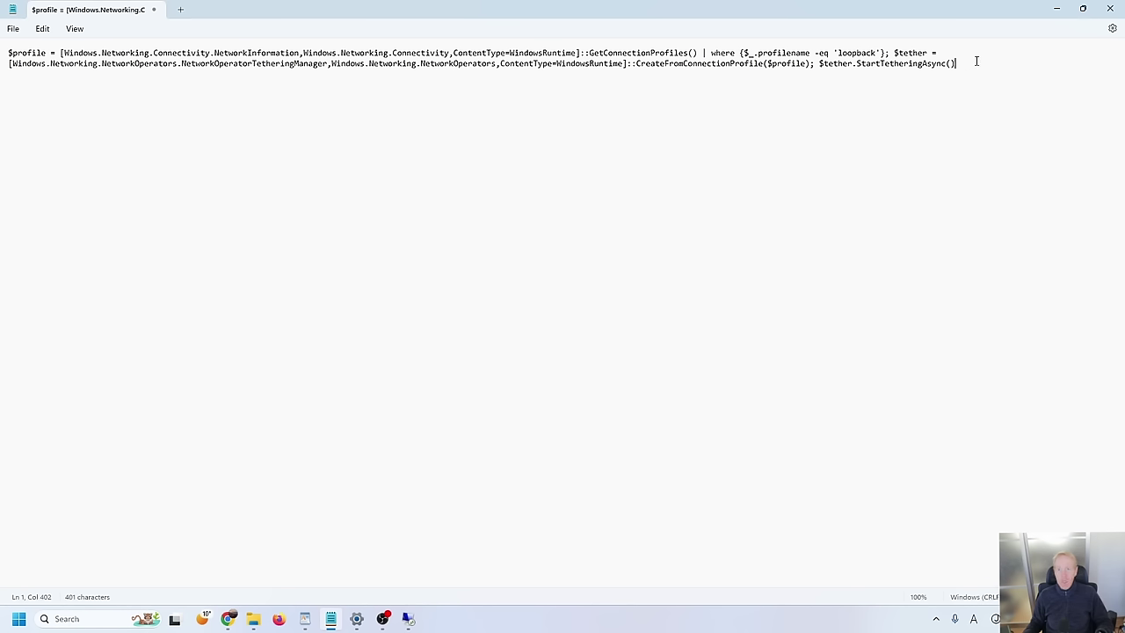
Copy the complete loopback tethering script from the local Notepad into HotspotStarter.txt on the mini-PC, save the file and close it.
left_click_drag(975, 61, 7, 53)
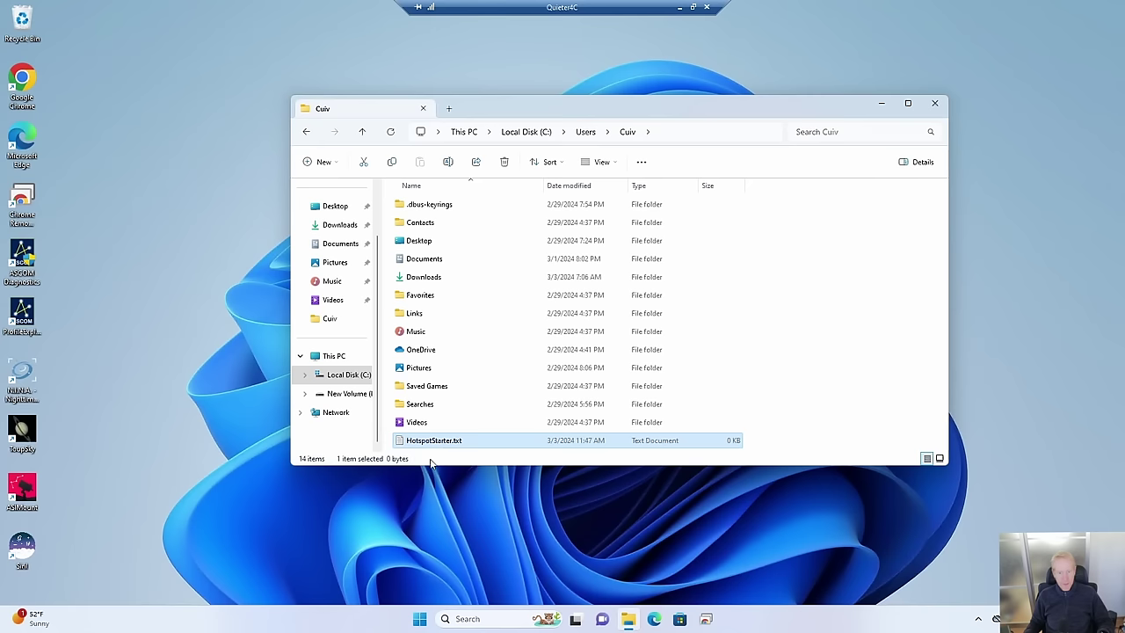
key("Return")
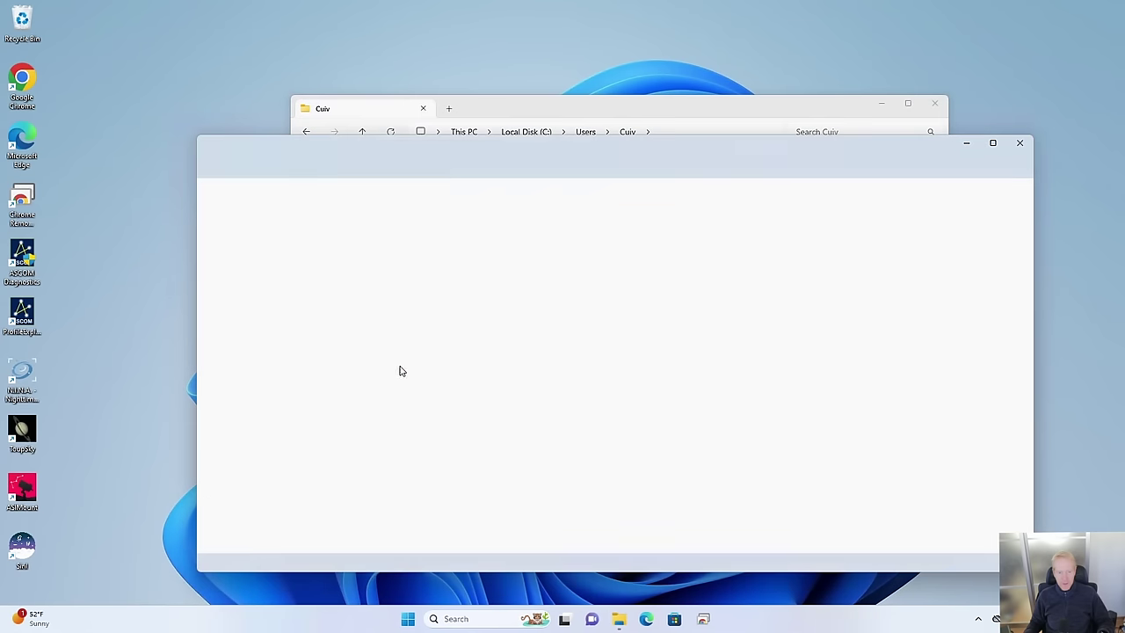
type("$profile = [Windows.Networking.Connectivity.NetworkInformation,Windows.Networking.Connectivity,ContentType=WindowsRuntime]::GetConnectionProfiles() | where {$_.profilename -eq 'loopback'}; $tether = [Windows.Networking.NetworkOperators.NetworkOperatorTetheringManager,Windows.Networking.NetworkOperators,ContentType=WindowsRuntime]::CreateFromConnectionProfile($profile); $tether.StartTetheringAsync()")
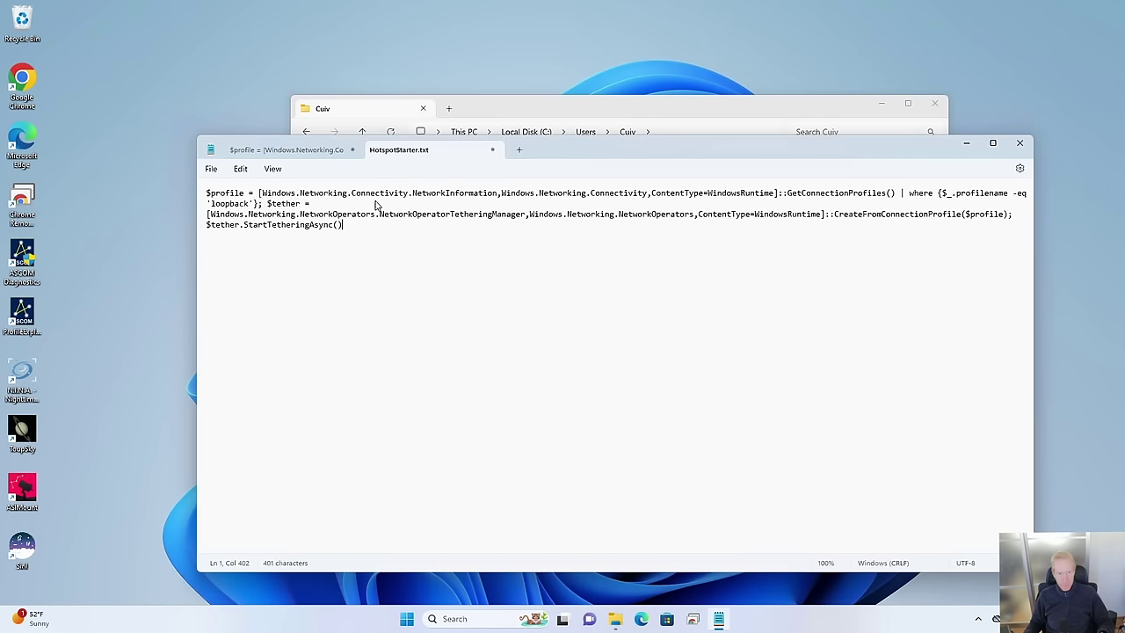
key("ctrl+a")
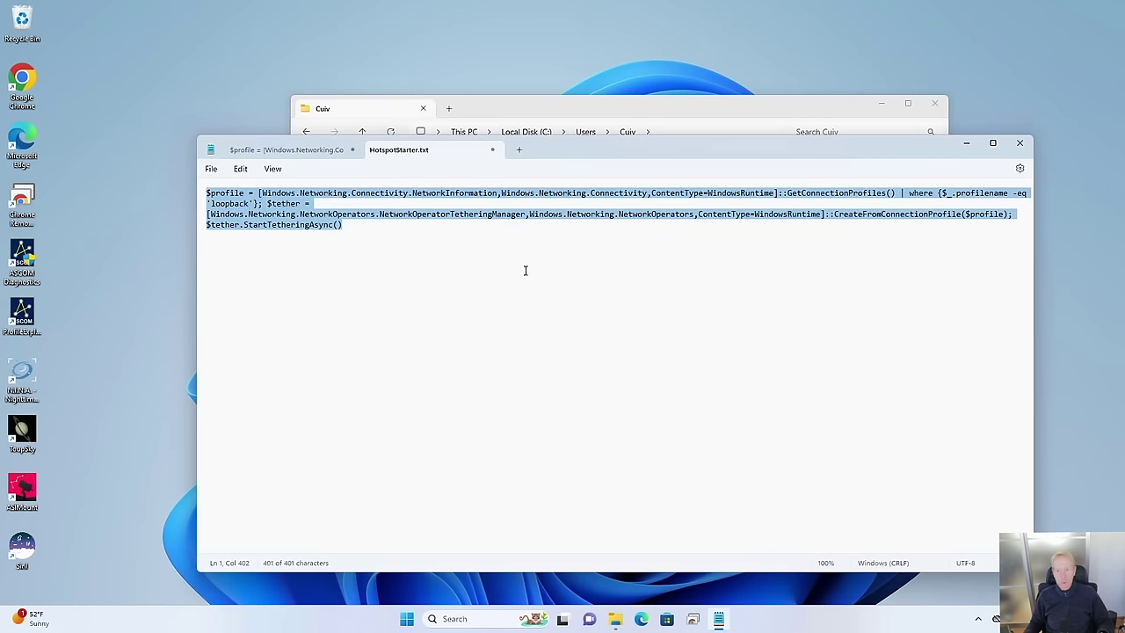
left_click(510, 264)
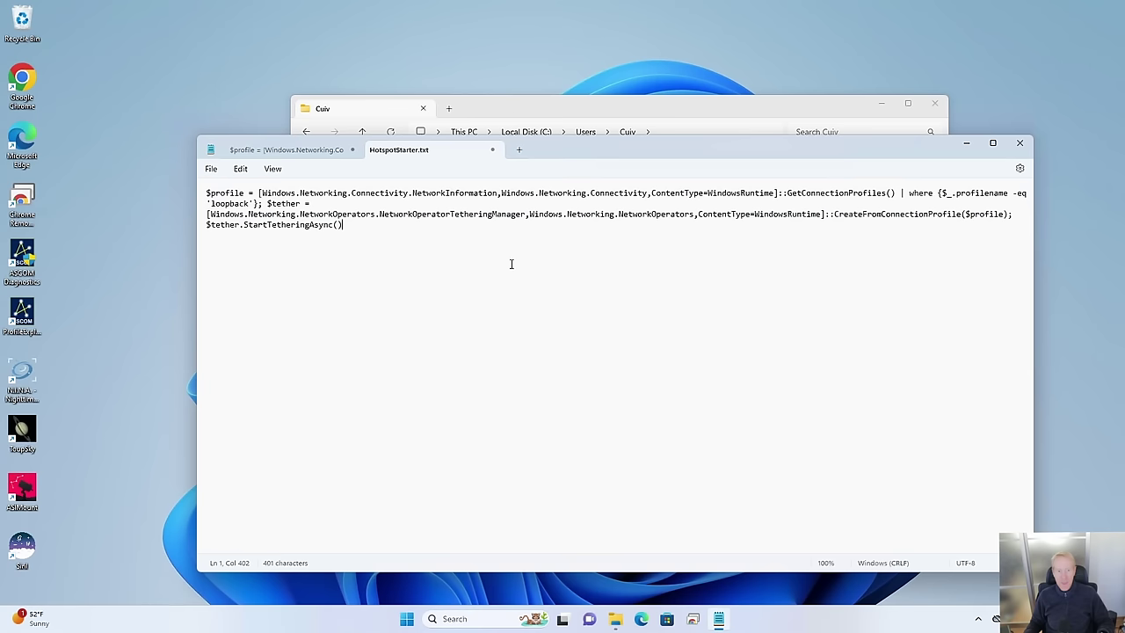
left_click(218, 171)
left_click(365, 223)
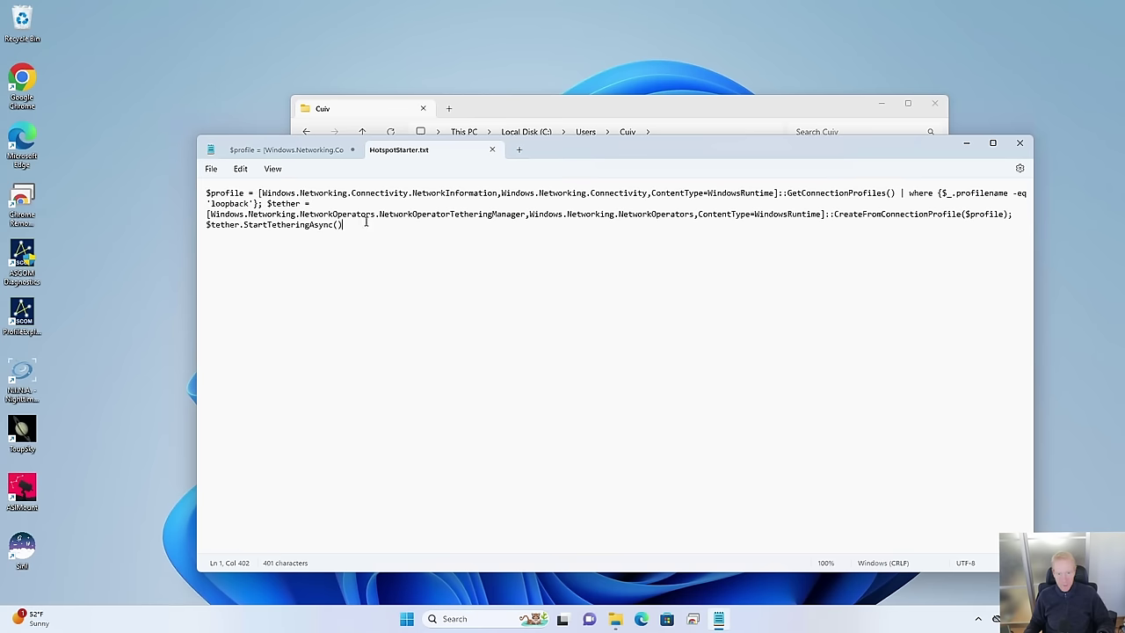
left_click(1019, 143)
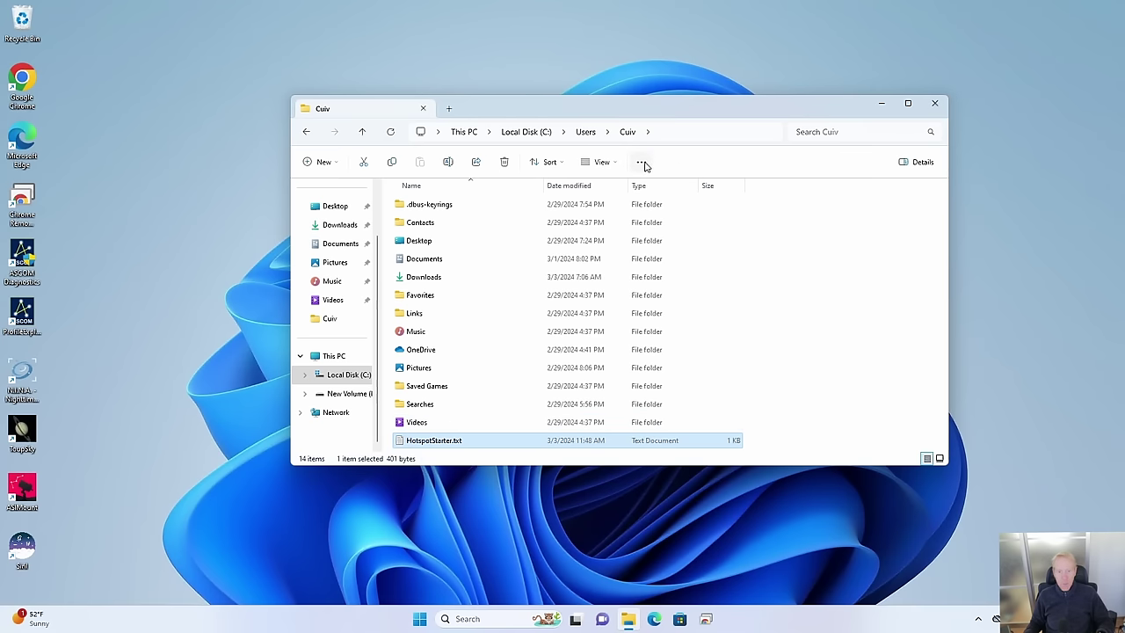
Check in the File Explorer display options whether file name extensions are shown.
left_click(605, 165)
left_click(605, 167)
left_click(604, 167)
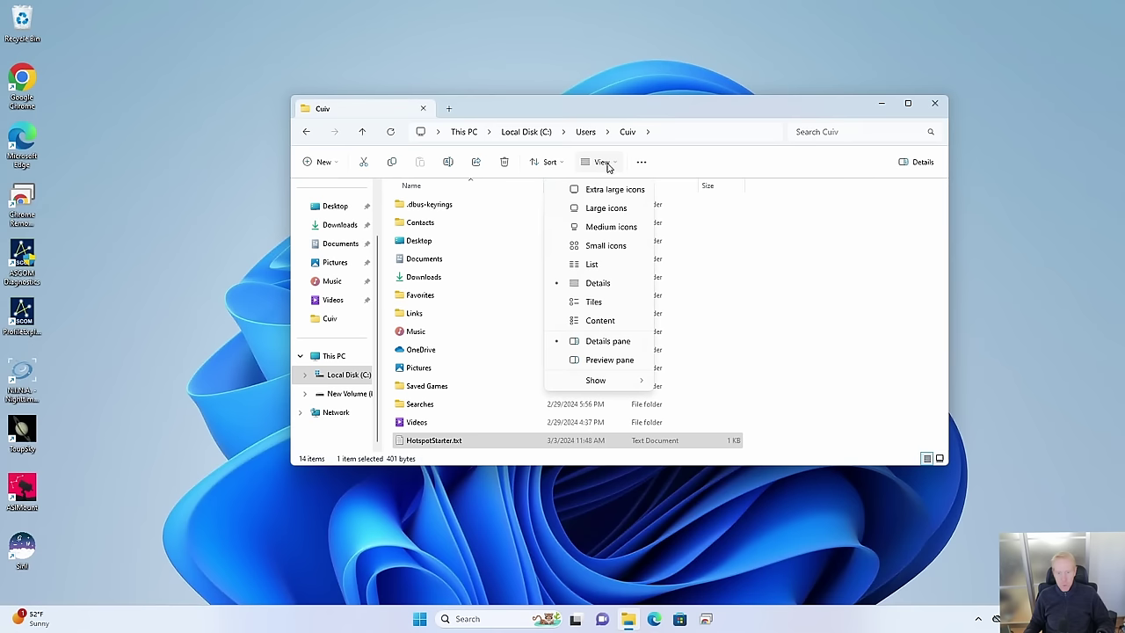
mouse_move(597, 387)
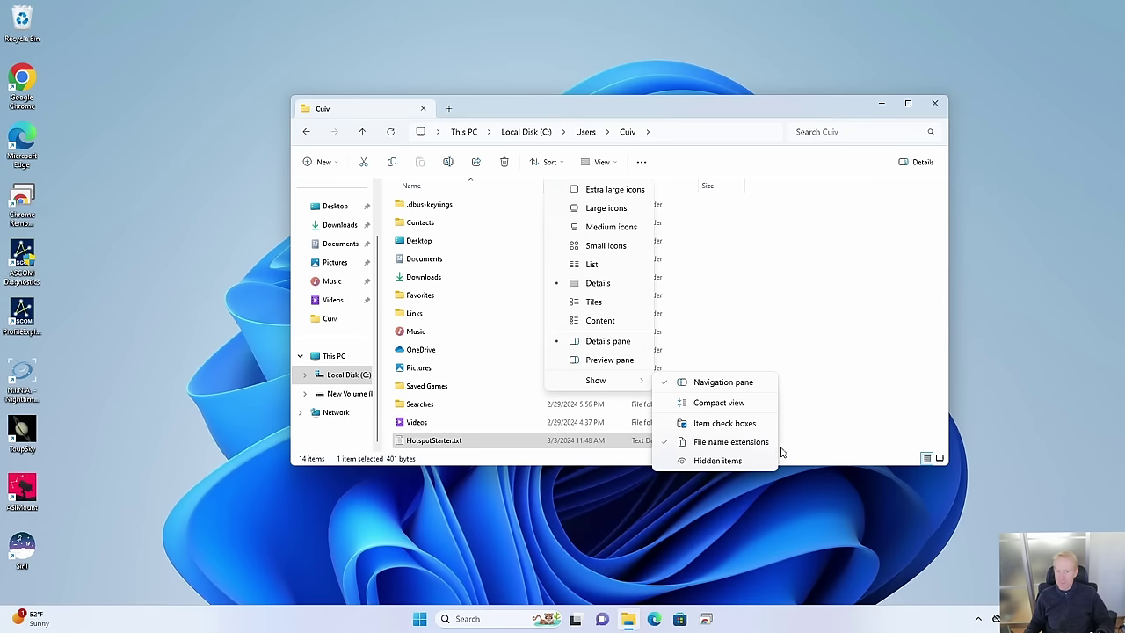
left_click(454, 460)
Rename HotspotStarter.txt to HotspotStarter.ps1 and accept the change of file extension.
right_click(451, 445)
left_click(434, 444)
right_click(437, 447)
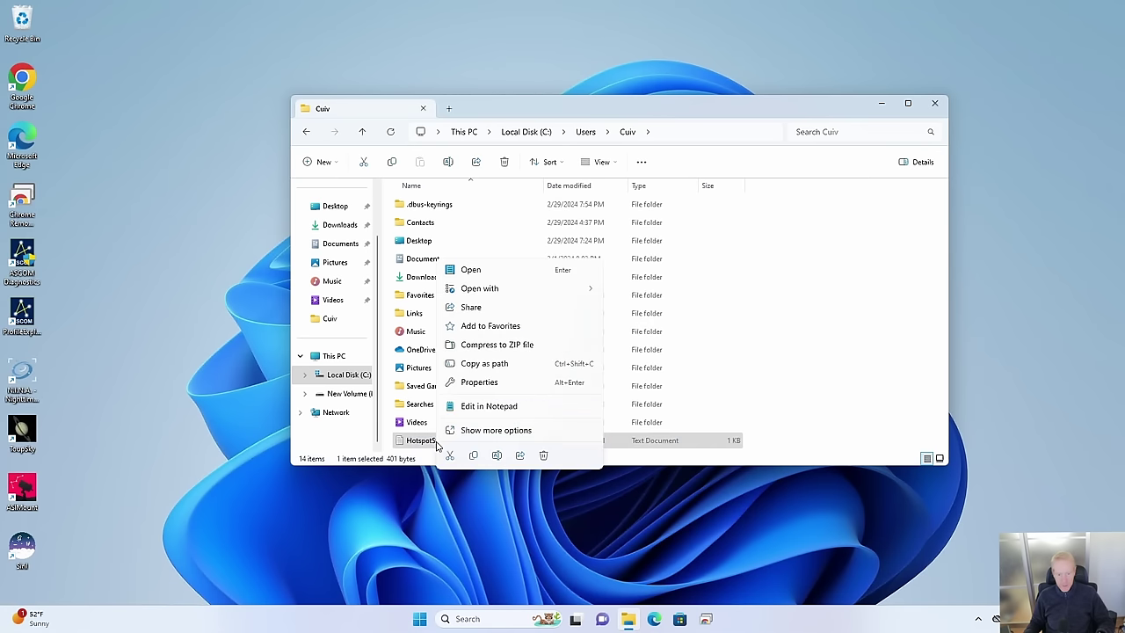
left_click(497, 457)
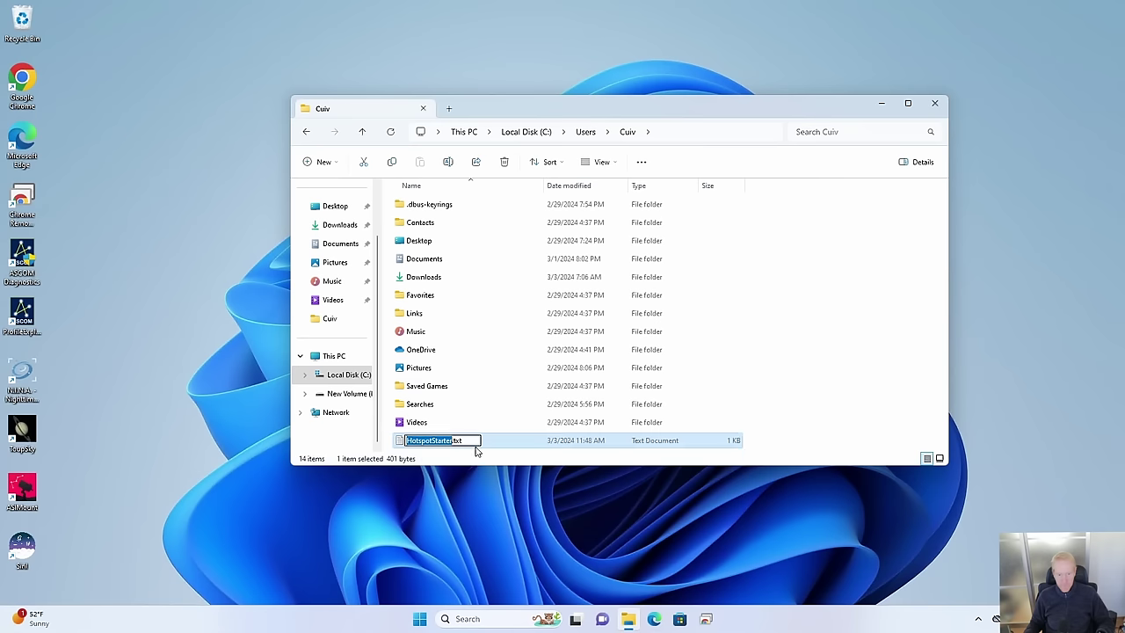
key("End")
key("BackSpace")
key("BackSpace")
key("BackSpace")
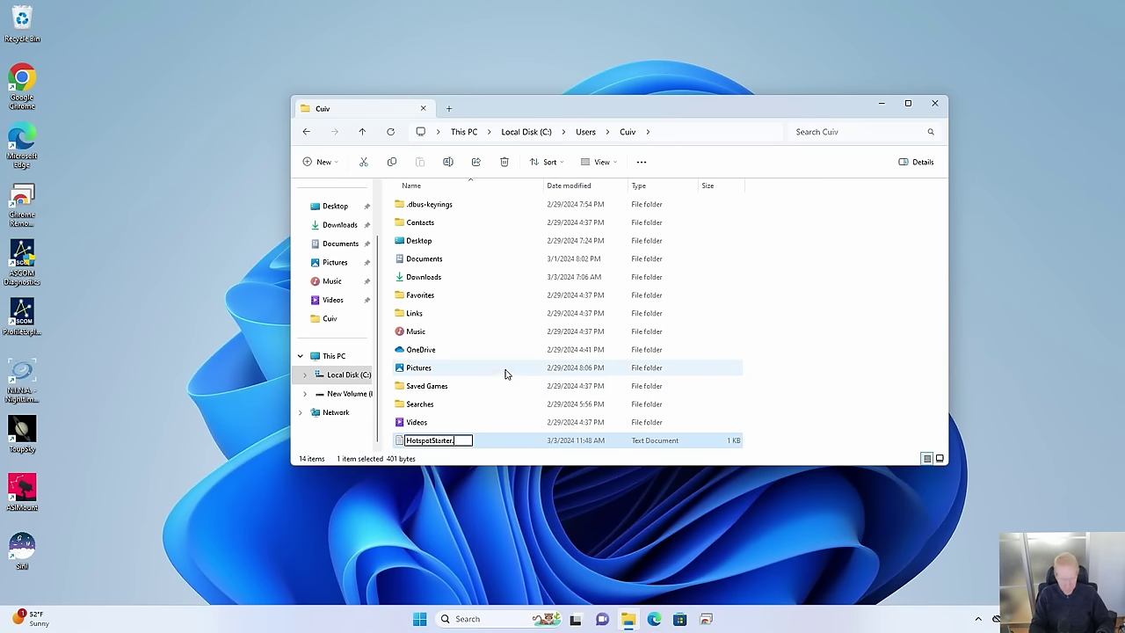
type("ps1")
key("Return")
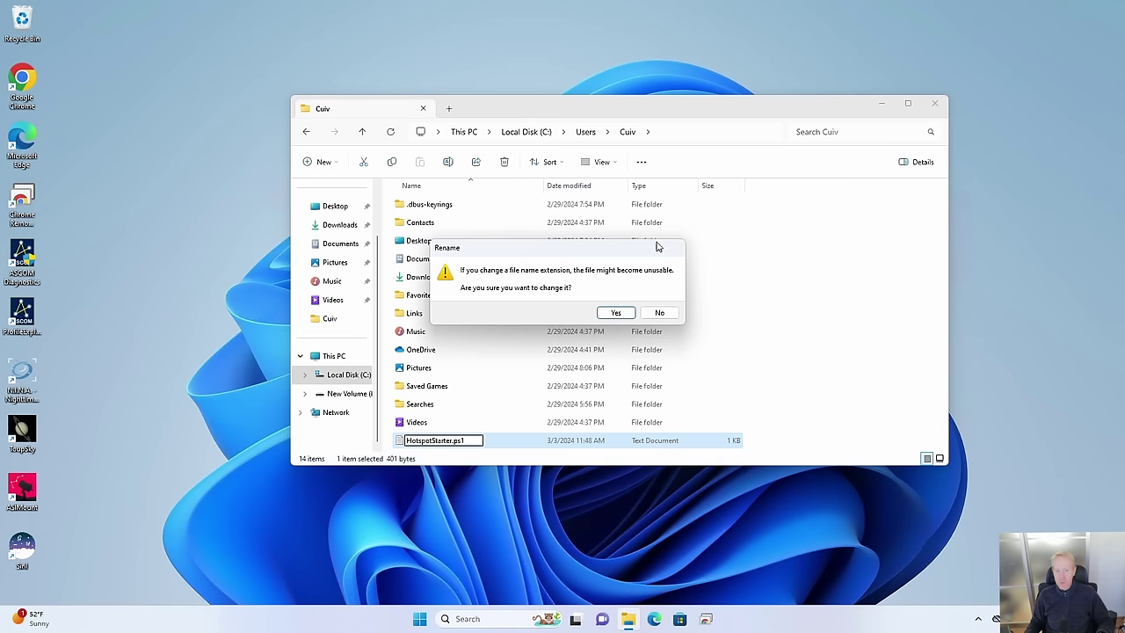
left_click(616, 312)
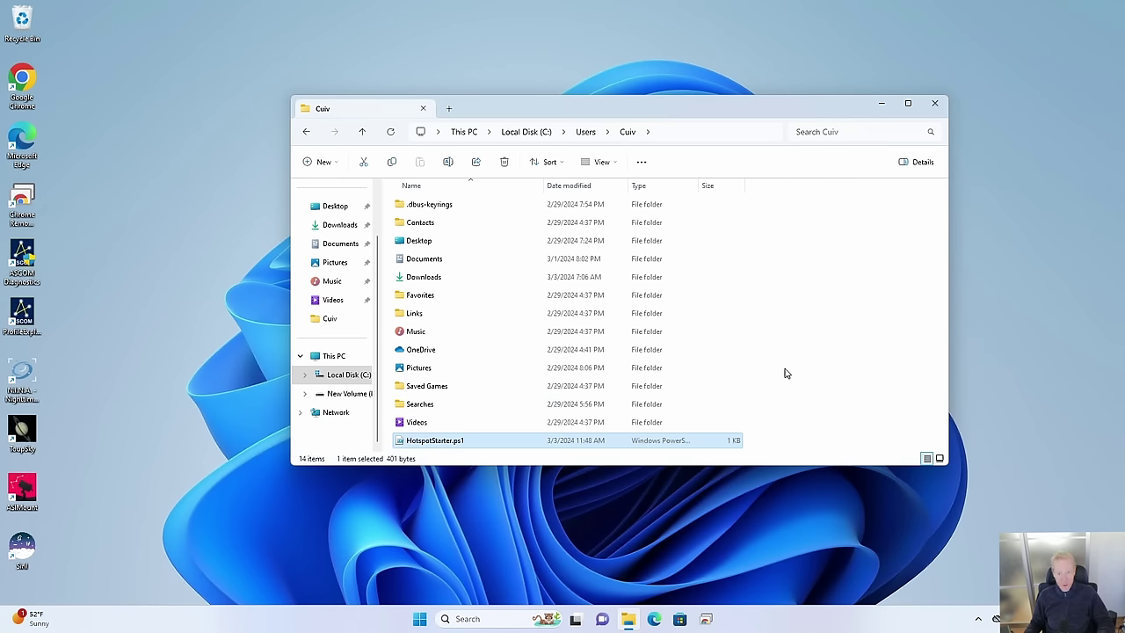
Search for Task Scheduler and open it.
left_click(420, 620)
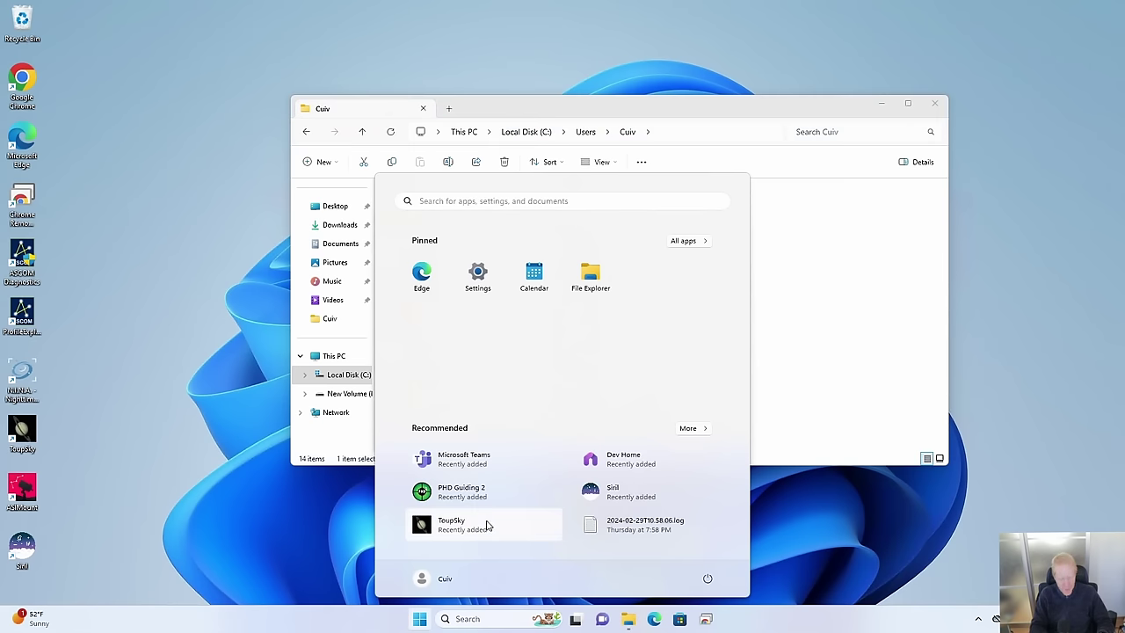
type("task sche")
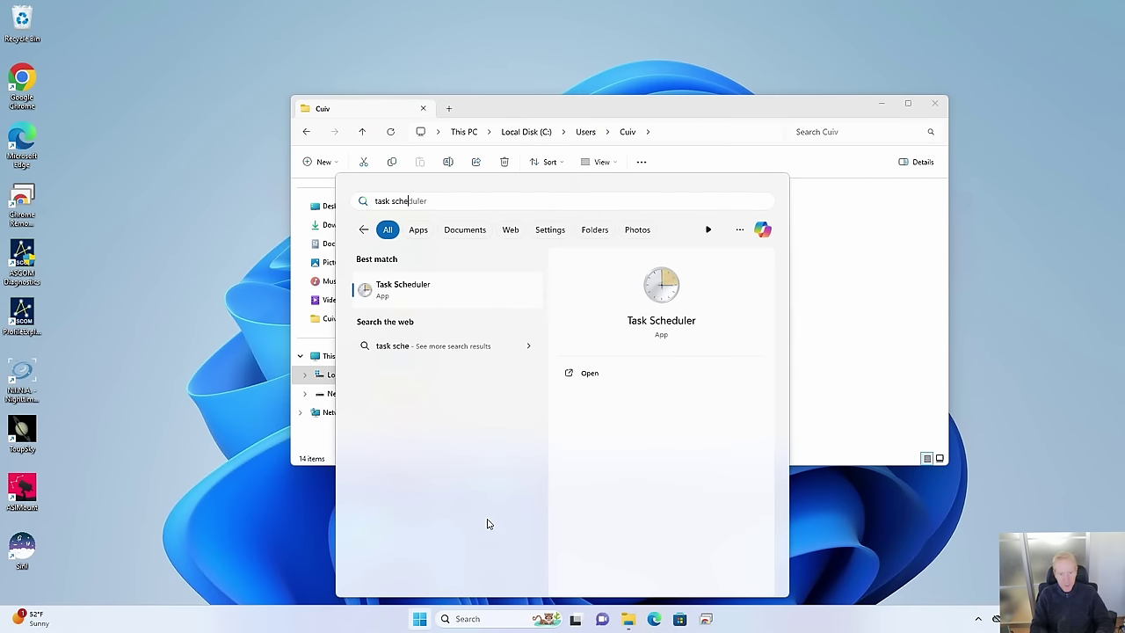
left_click(457, 299)
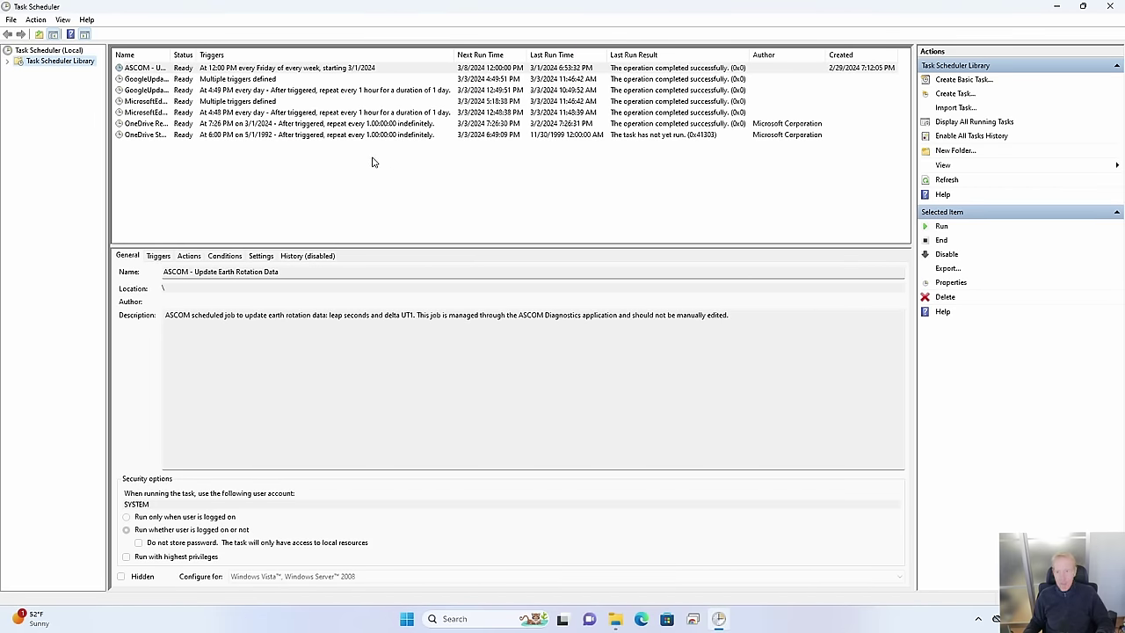
Create a task named HotspotStarter that runs whether the user is logged on or not, with highest privileges, configured for Windows 10.
left_click(955, 95)
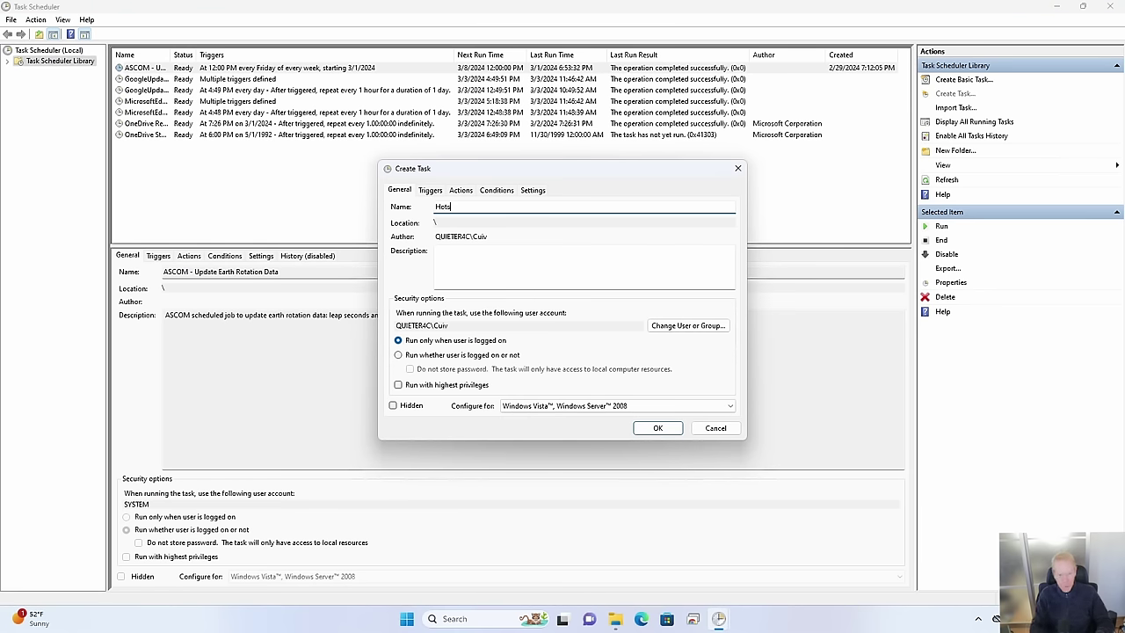
type("HotspotStarter")
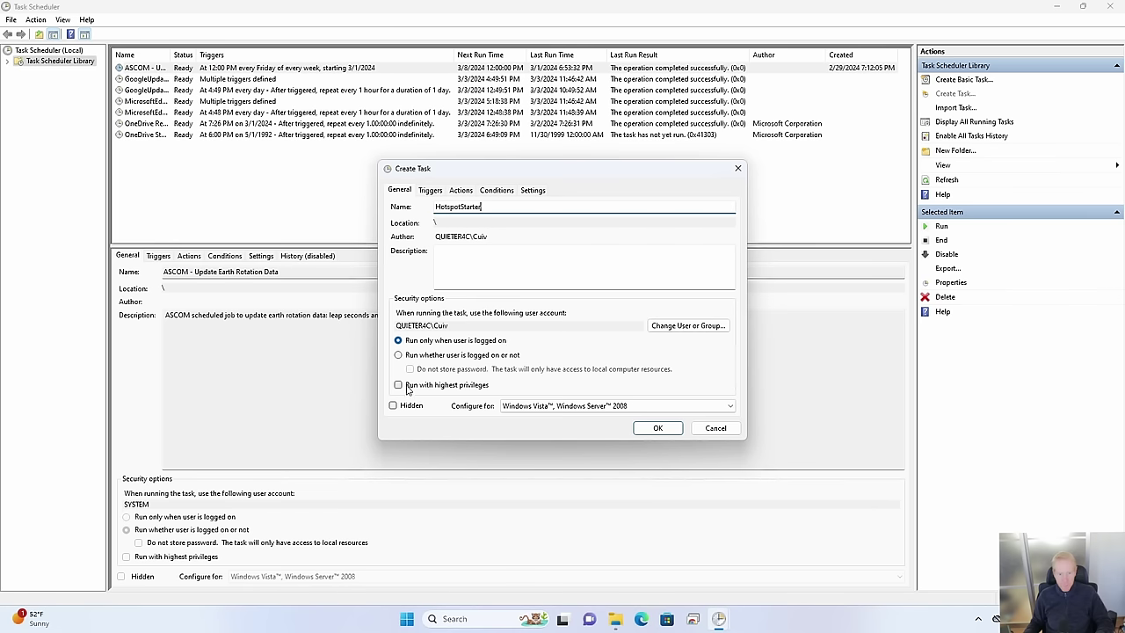
left_click(398, 355)
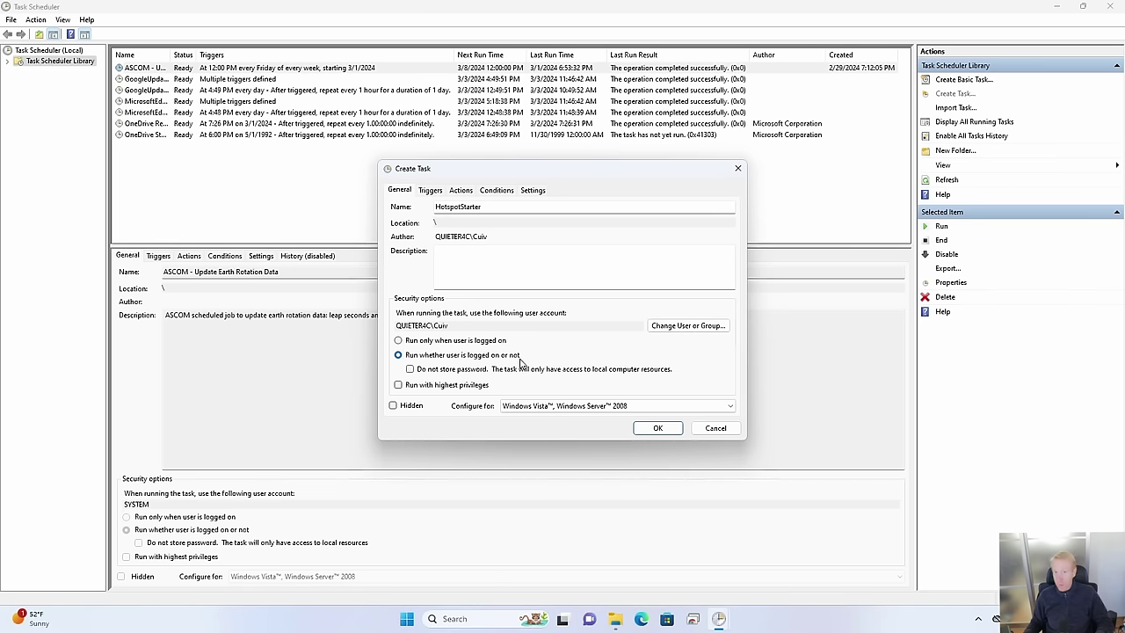
left_click(419, 387)
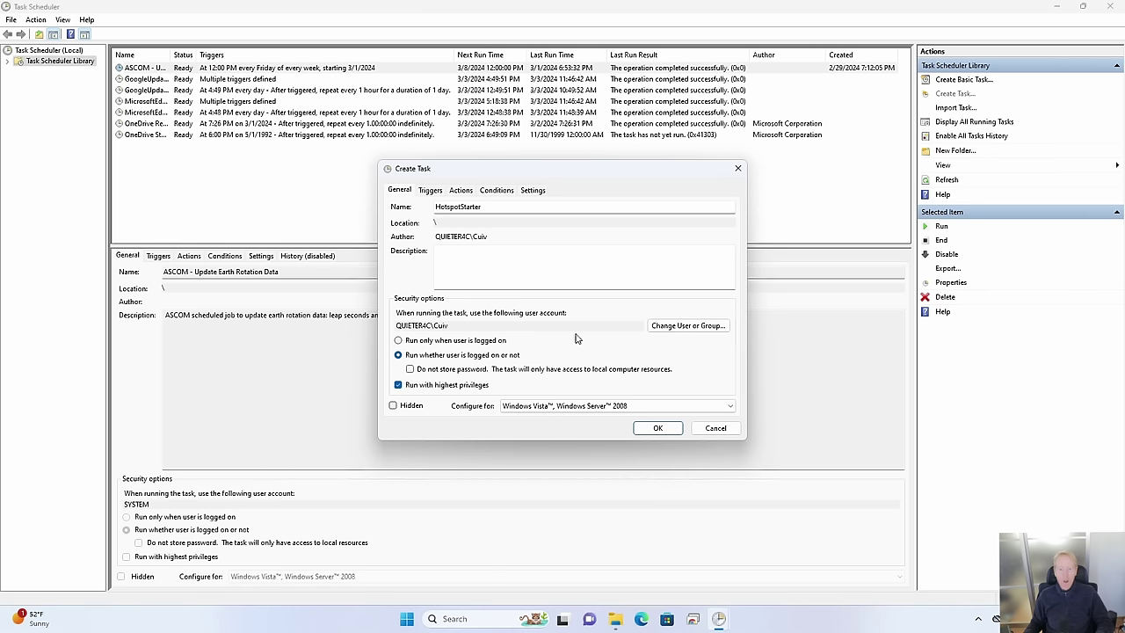
left_click(545, 407)
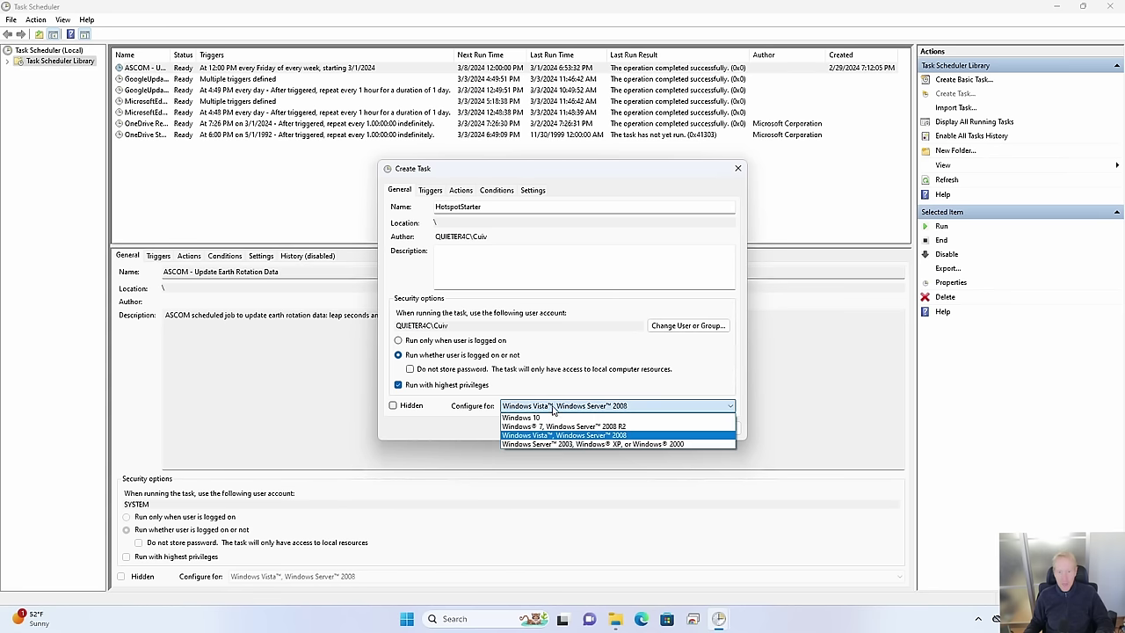
left_click(551, 420)
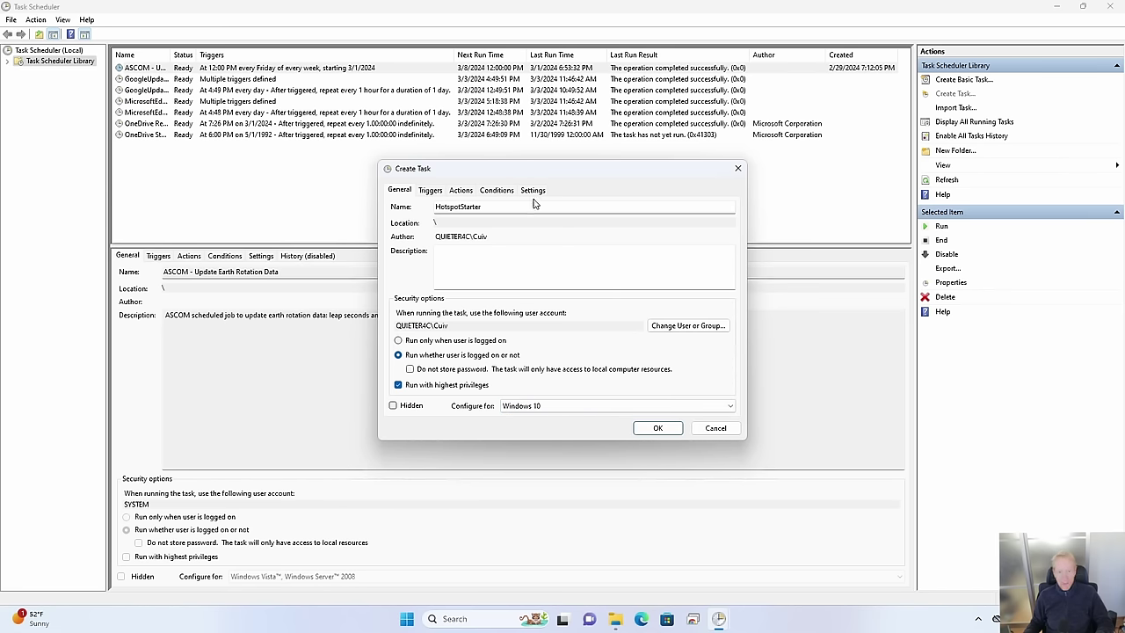
Add a trigger to the HotspotStarter task that begins it at startup with a delay of 1 minute.
left_click(437, 193)
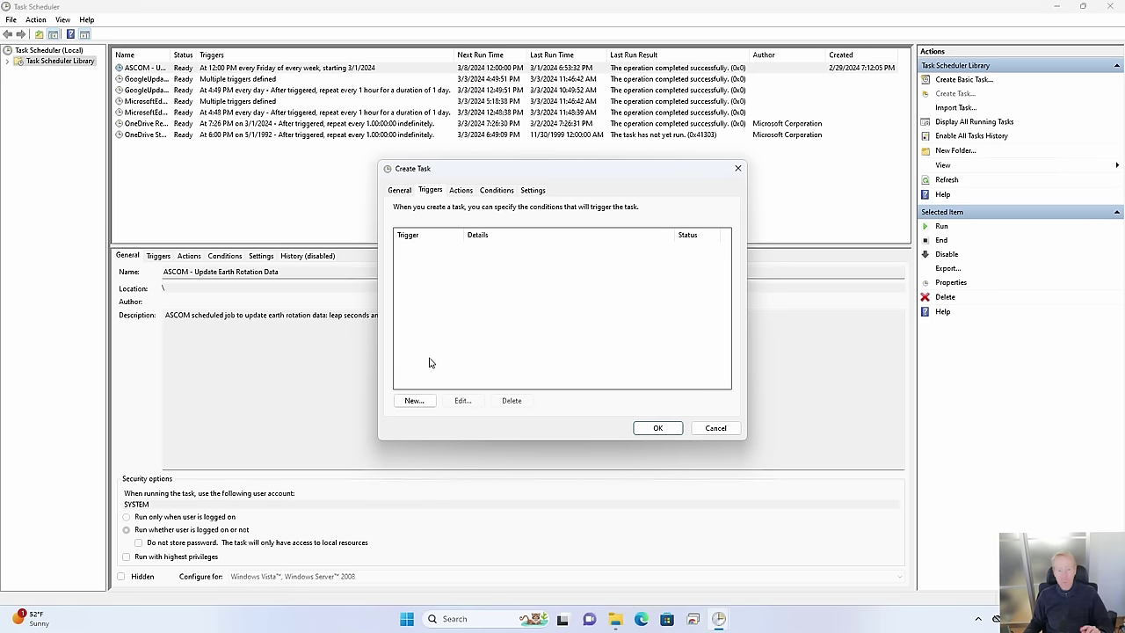
left_click(417, 403)
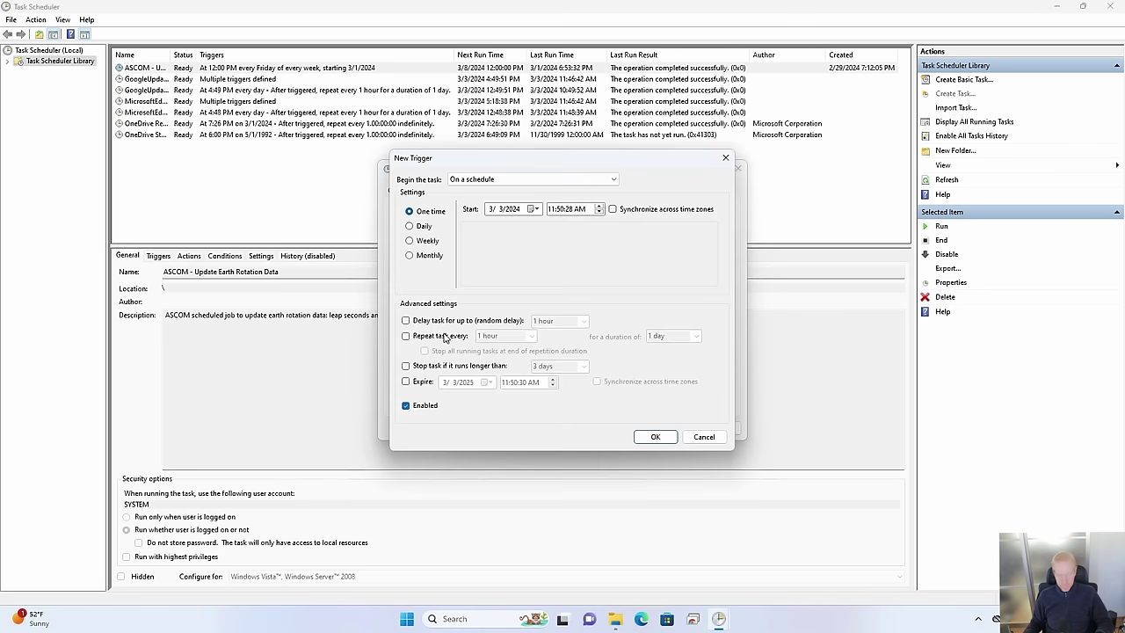
left_click(494, 181)
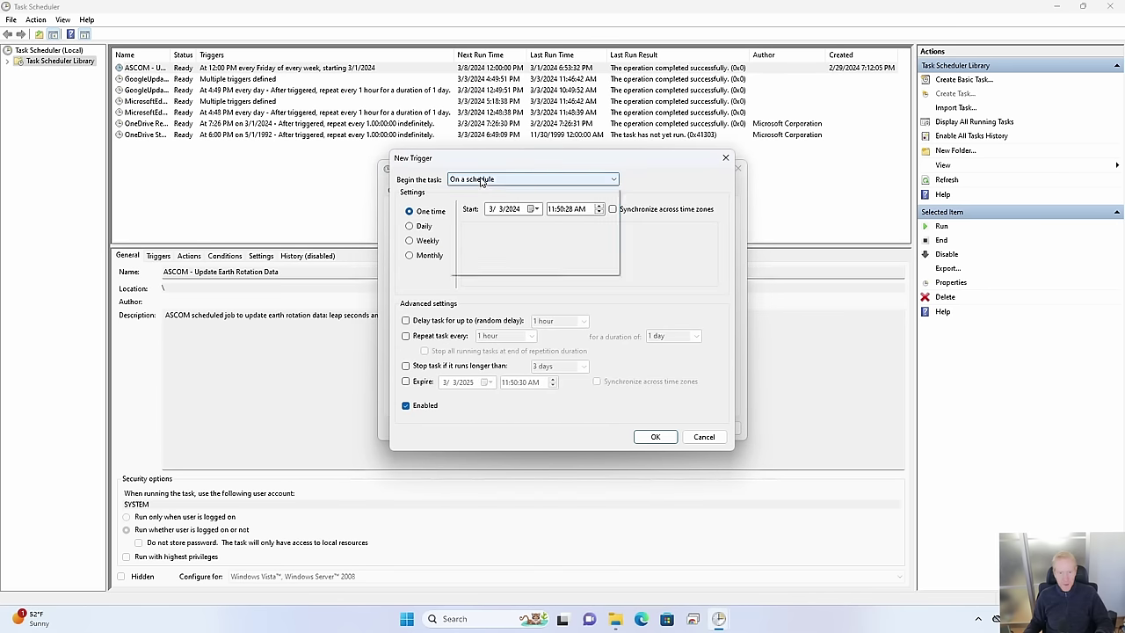
left_click(466, 208)
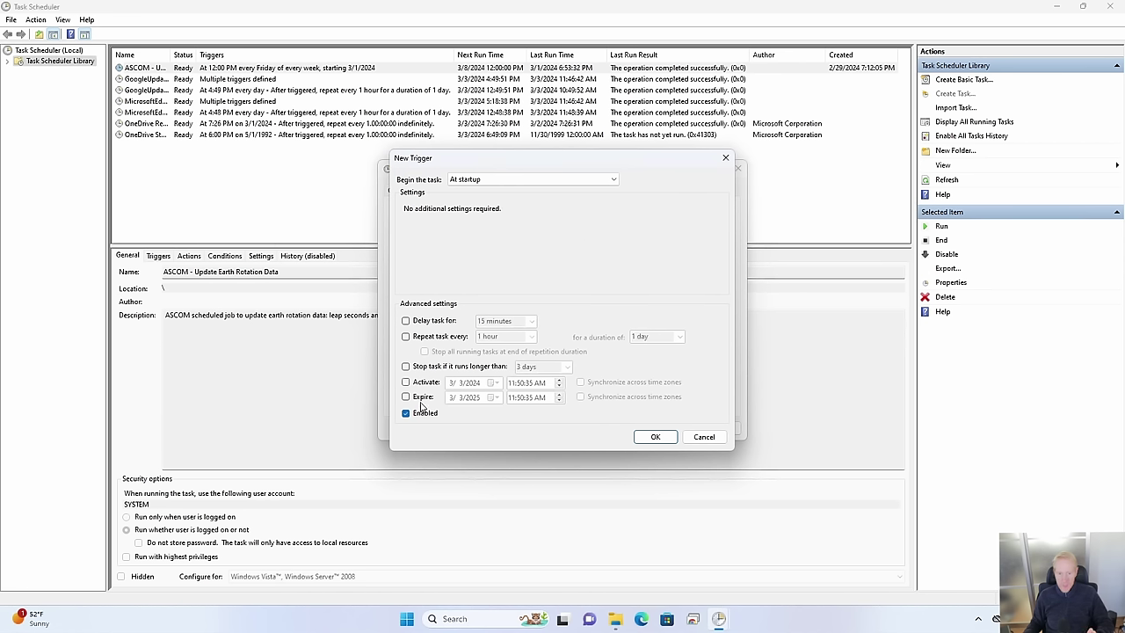
left_click(406, 321)
left_click(497, 321)
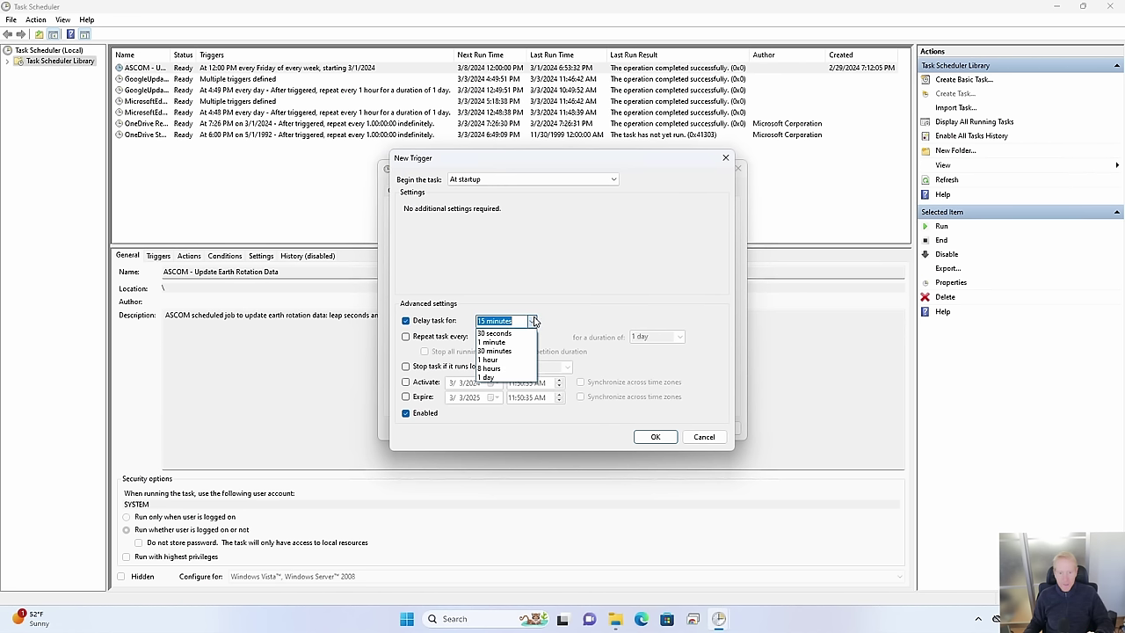
left_click(494, 346)
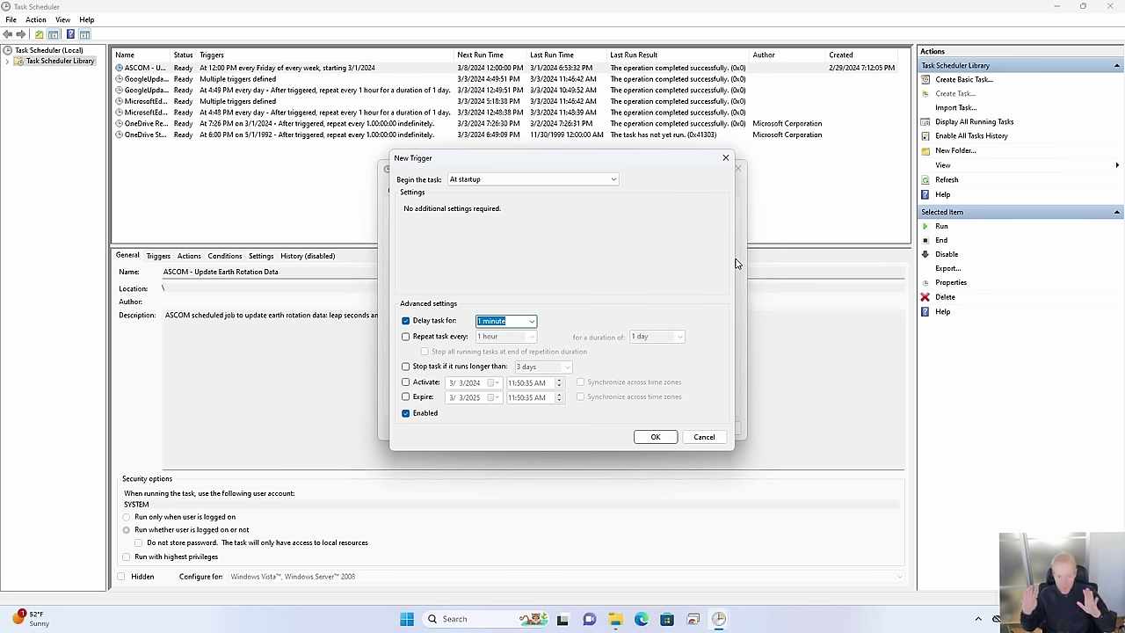
left_click(532, 322)
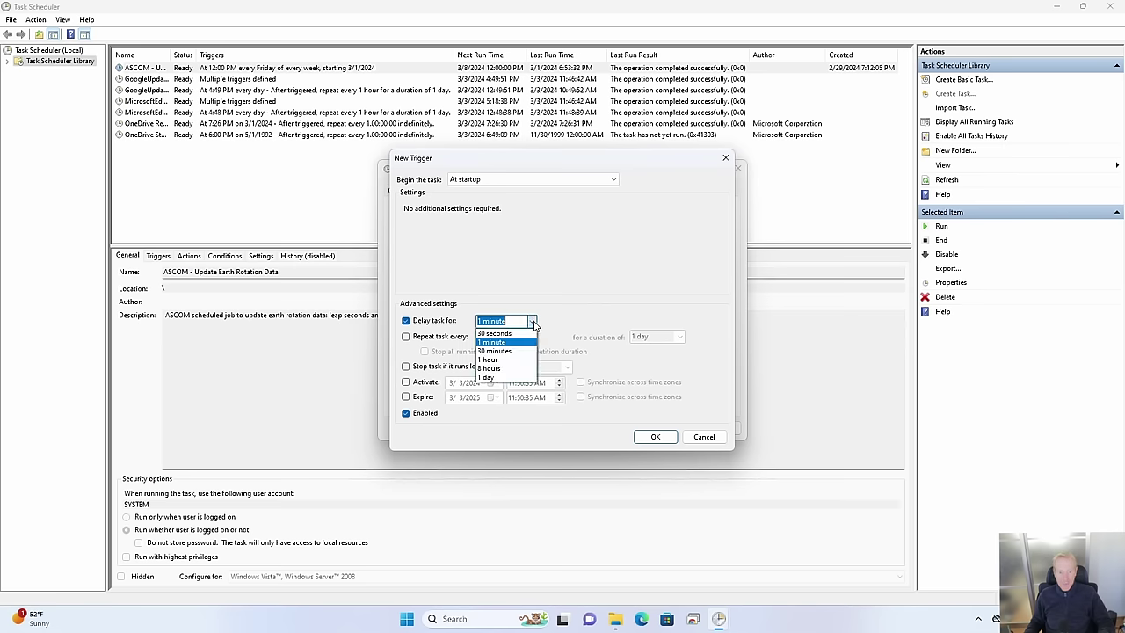
left_click(493, 342)
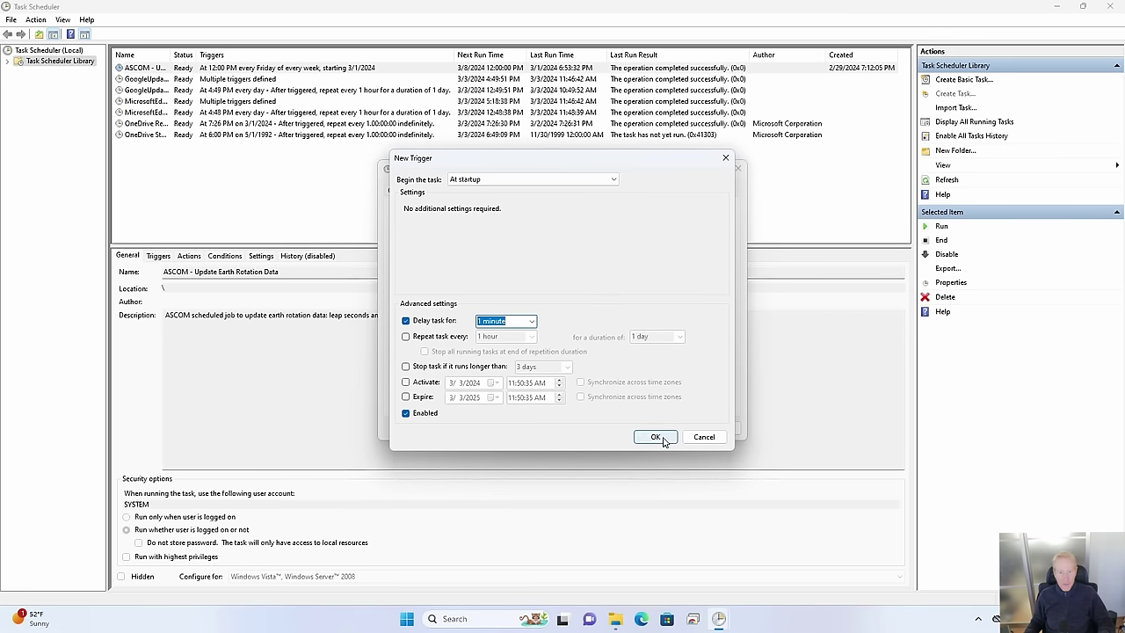
left_click(655, 437)
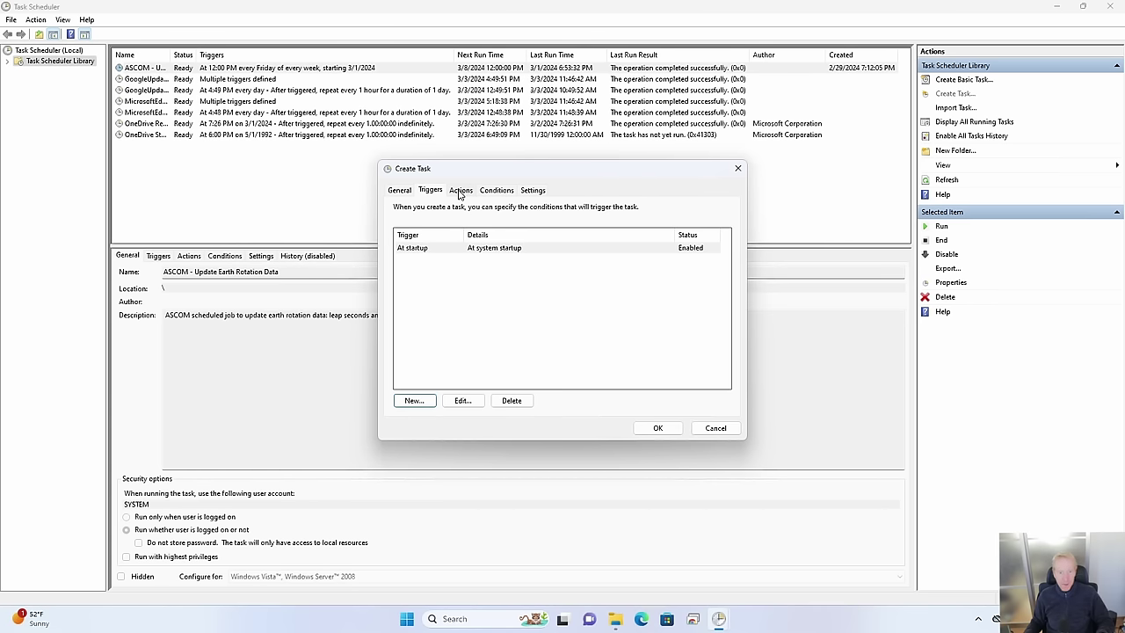
Start a new action for the task that starts a program, with powershell as the program/script.
left_click(459, 192)
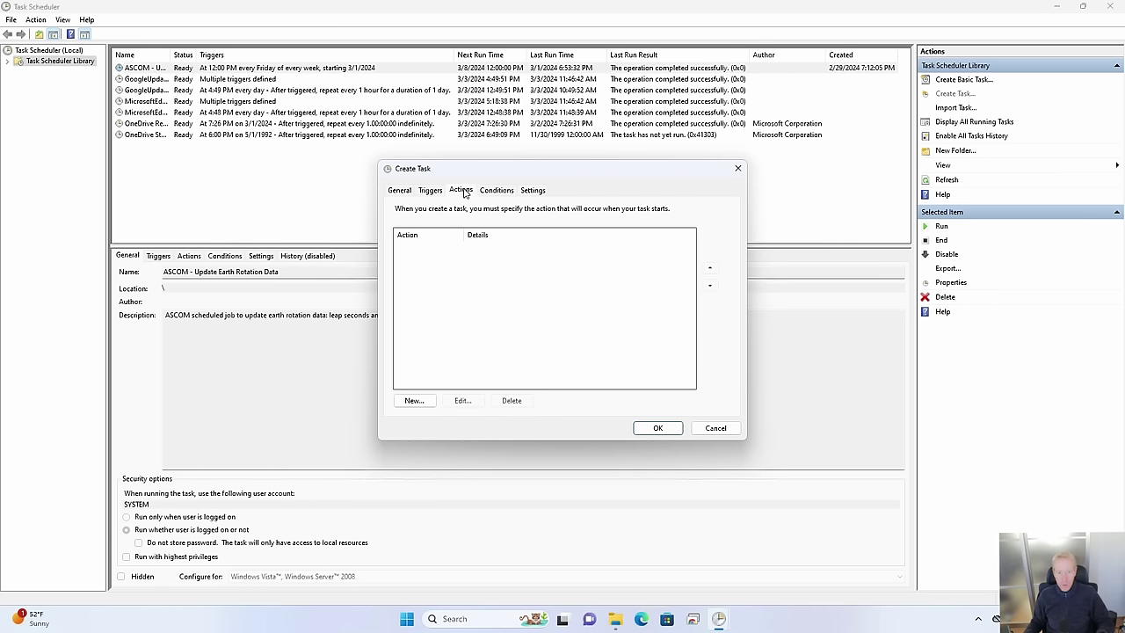
left_click(416, 398)
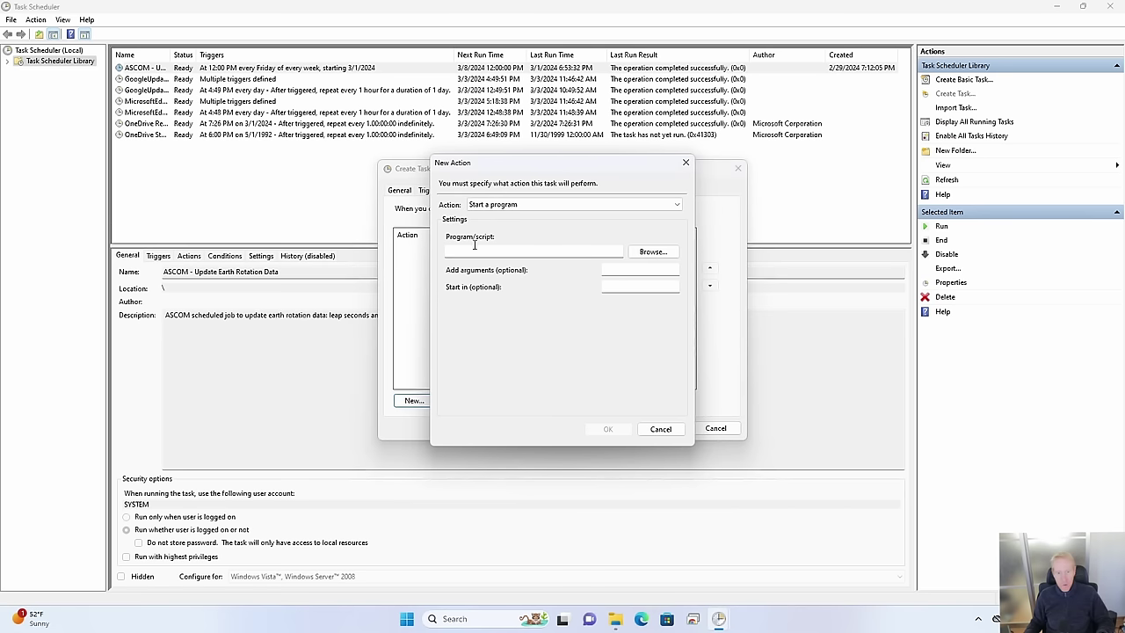
left_click(508, 206)
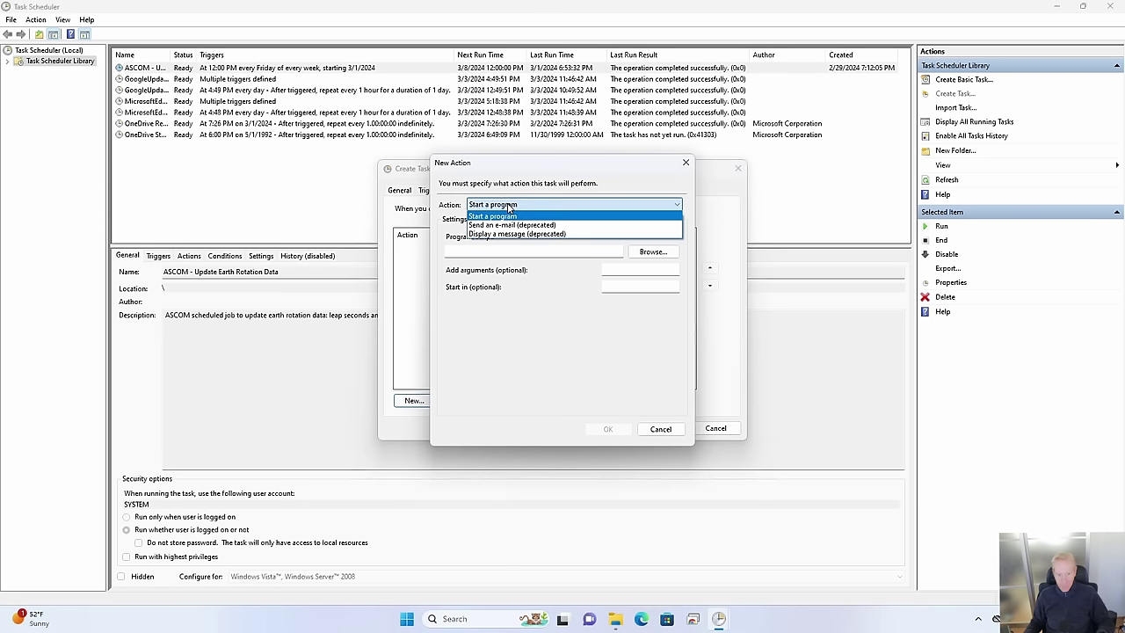
left_click(509, 215)
left_click(492, 252)
type("p")
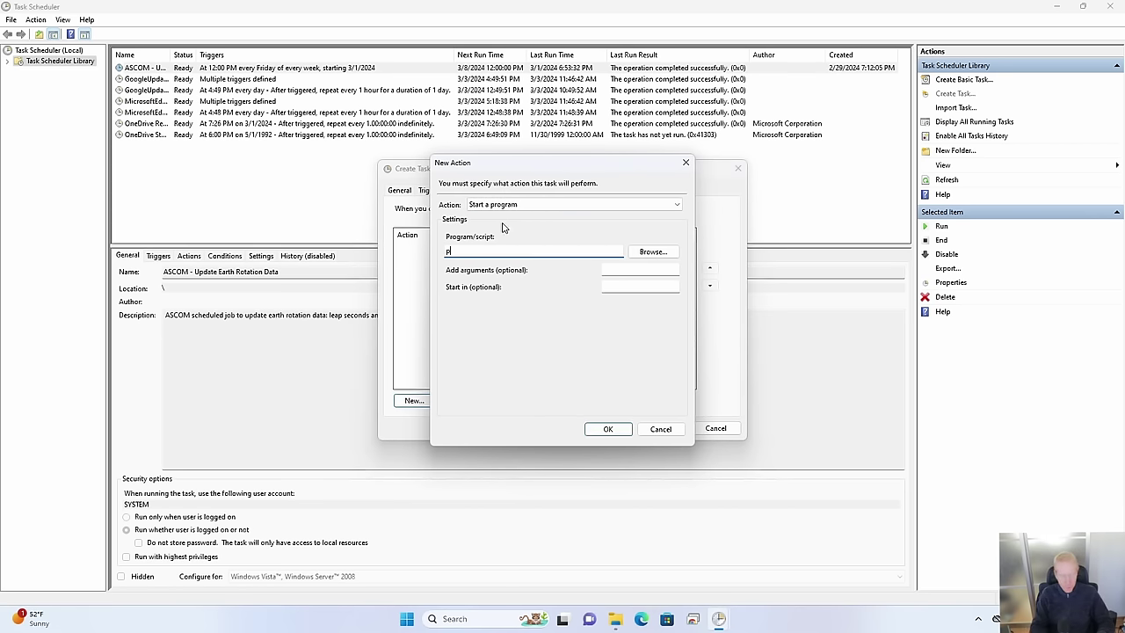
type("owershell")
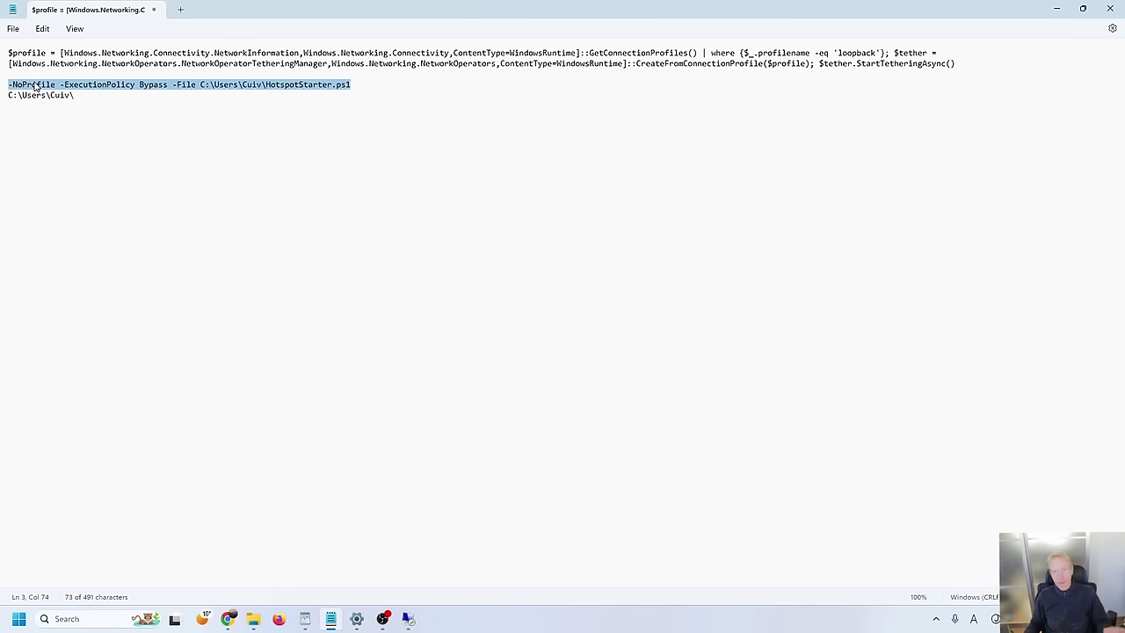
Examine the execution policy and script file arguments in the Notepad notes, and browse from the C: drive through Users to the script's folder.
left_click(104, 91)
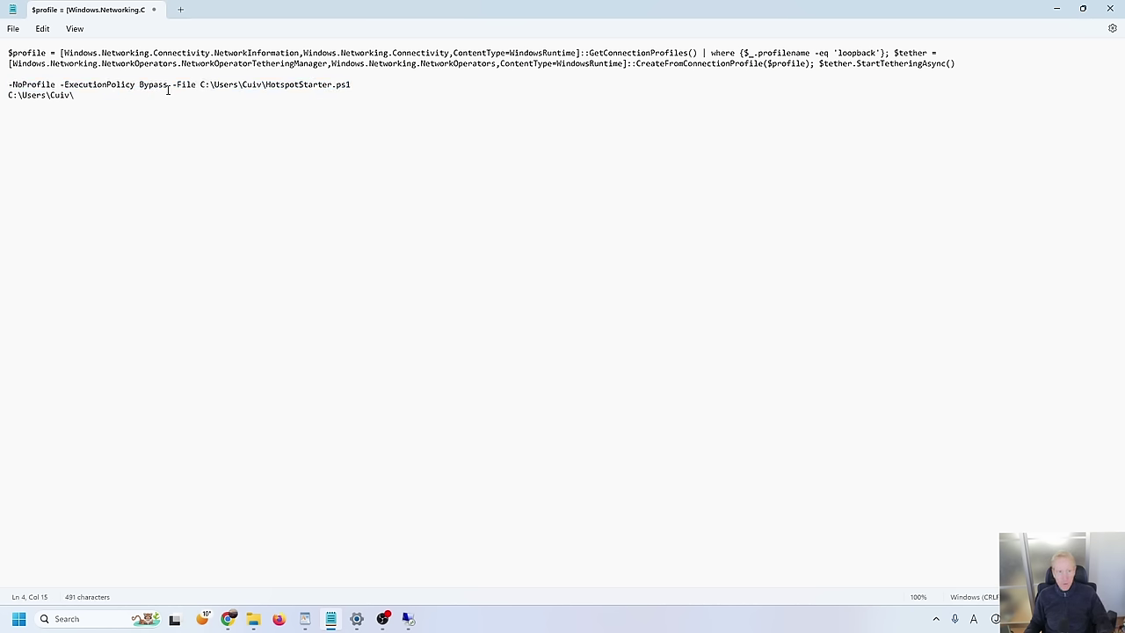
left_click_drag(168, 88, 65, 89)
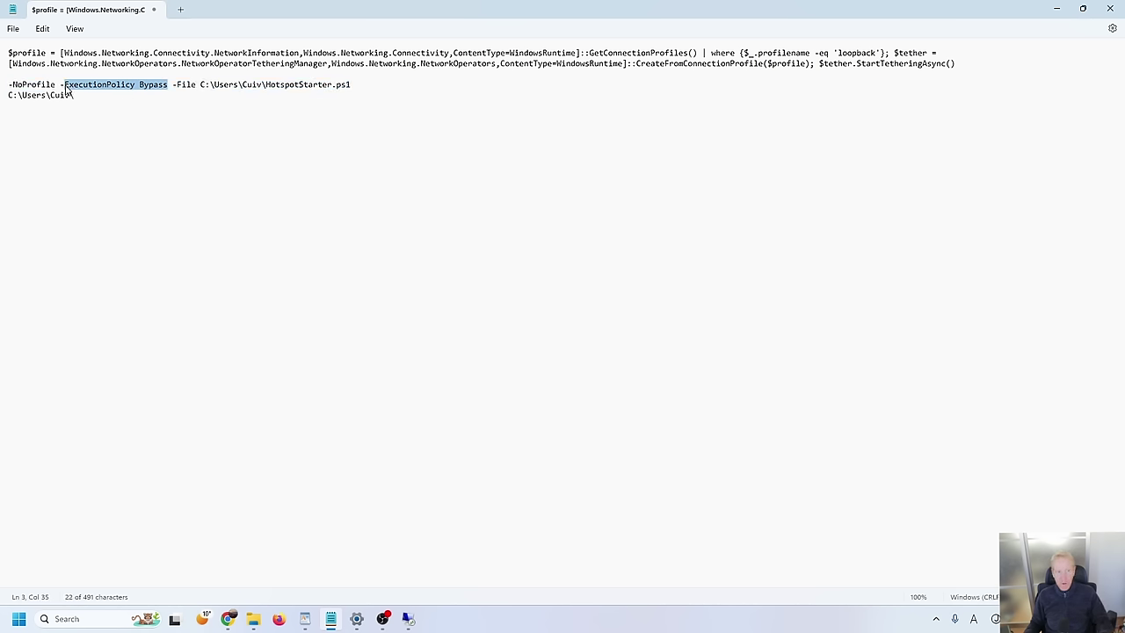
left_click(201, 88)
left_click_drag(357, 89, 167, 90)
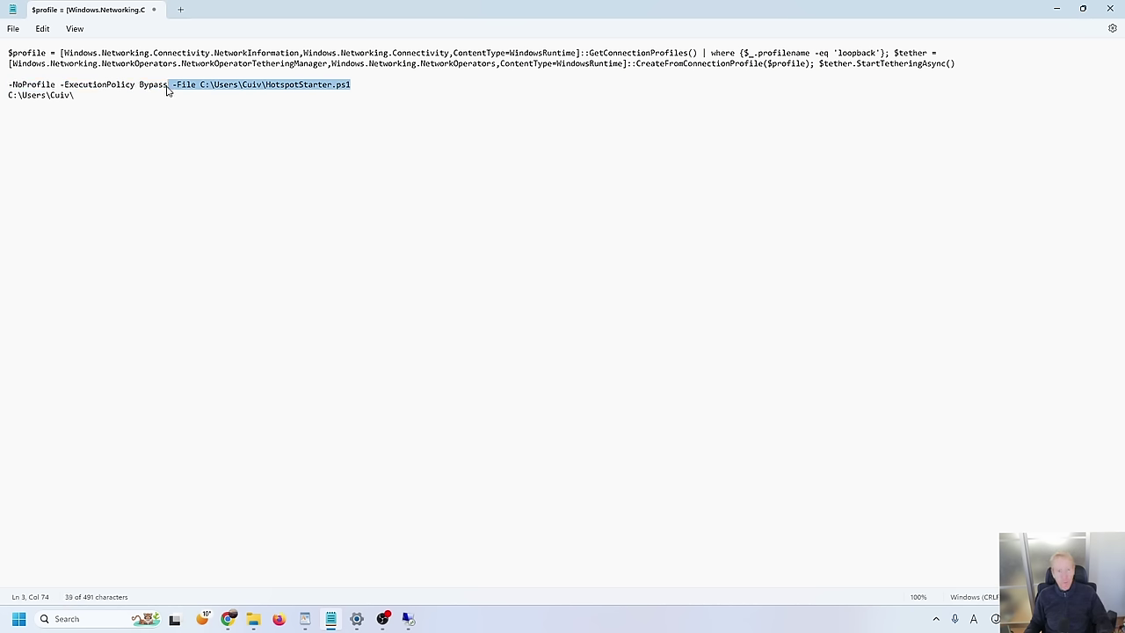
left_click(214, 92)
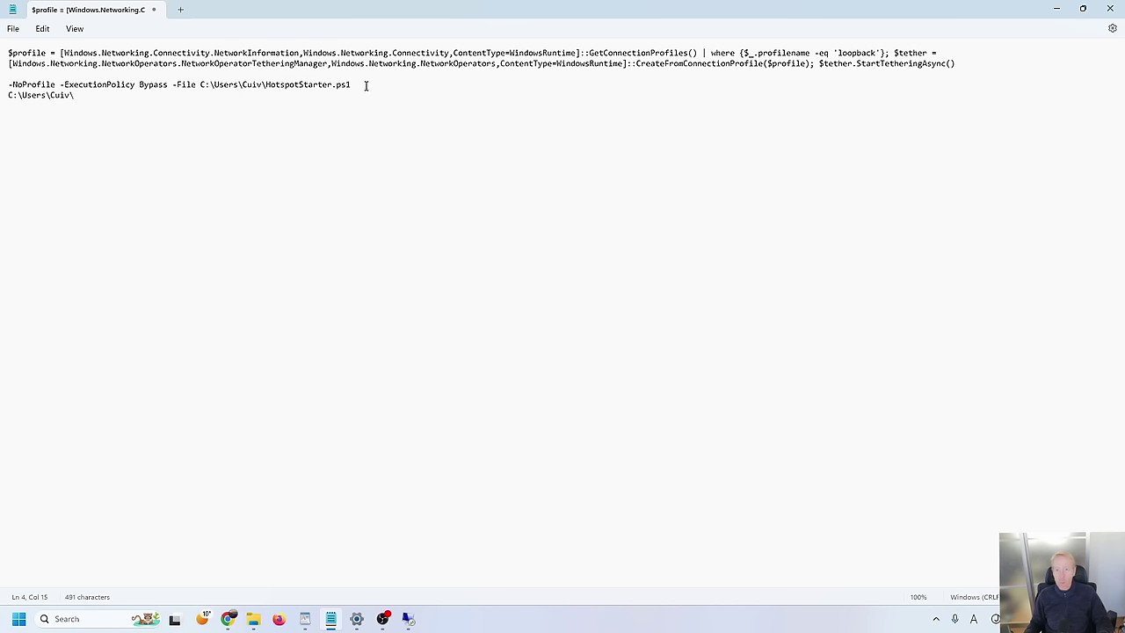
double_click(251, 86)
mouse_move(255, 618)
left_click(128, 569)
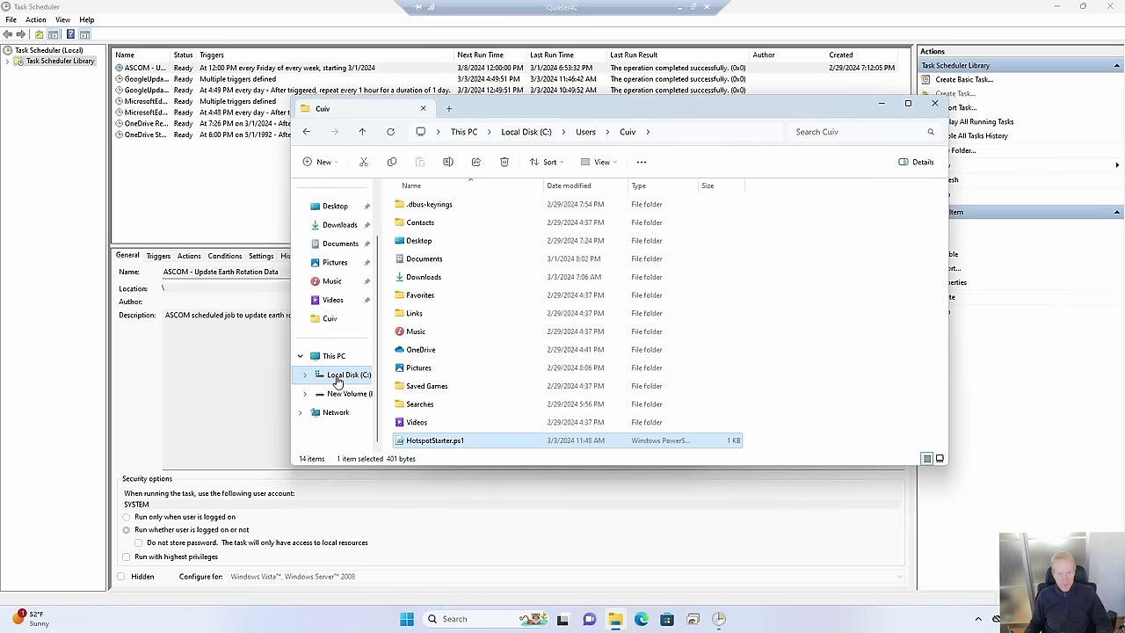
left_click(336, 376)
double_click(419, 240)
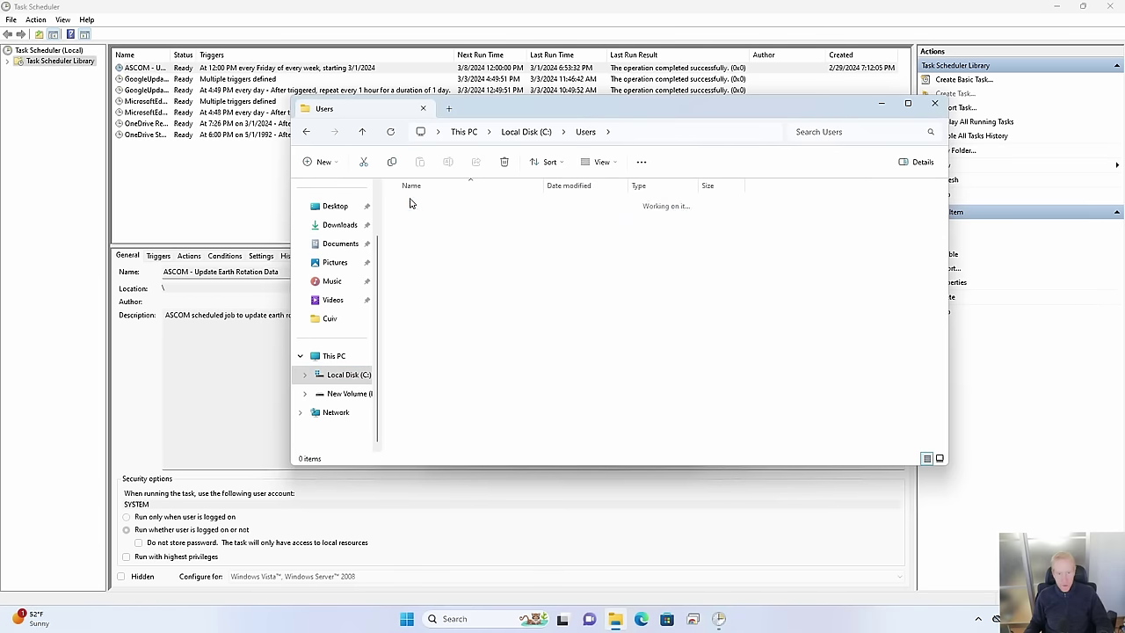
double_click(411, 204)
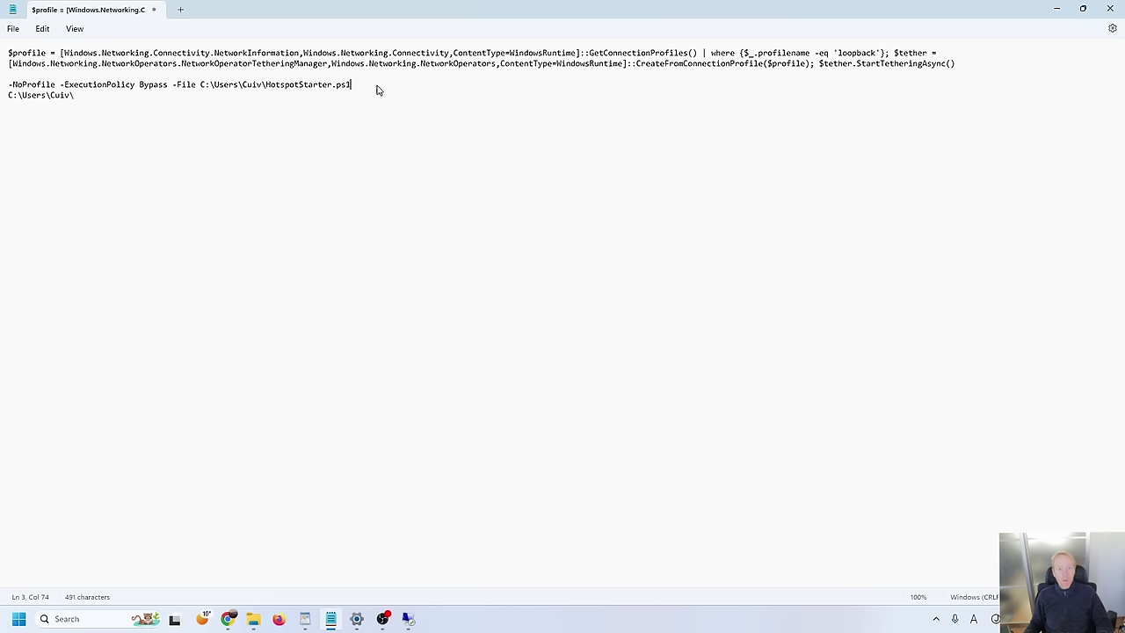
Copy the notes' -NoProfile -ExecutionPolicy Bypass -File line for HotspotStarter.ps1 into the action's arguments, set Start in to the user's profile folder, and accept.
left_click_drag(377, 88, 2, 93)
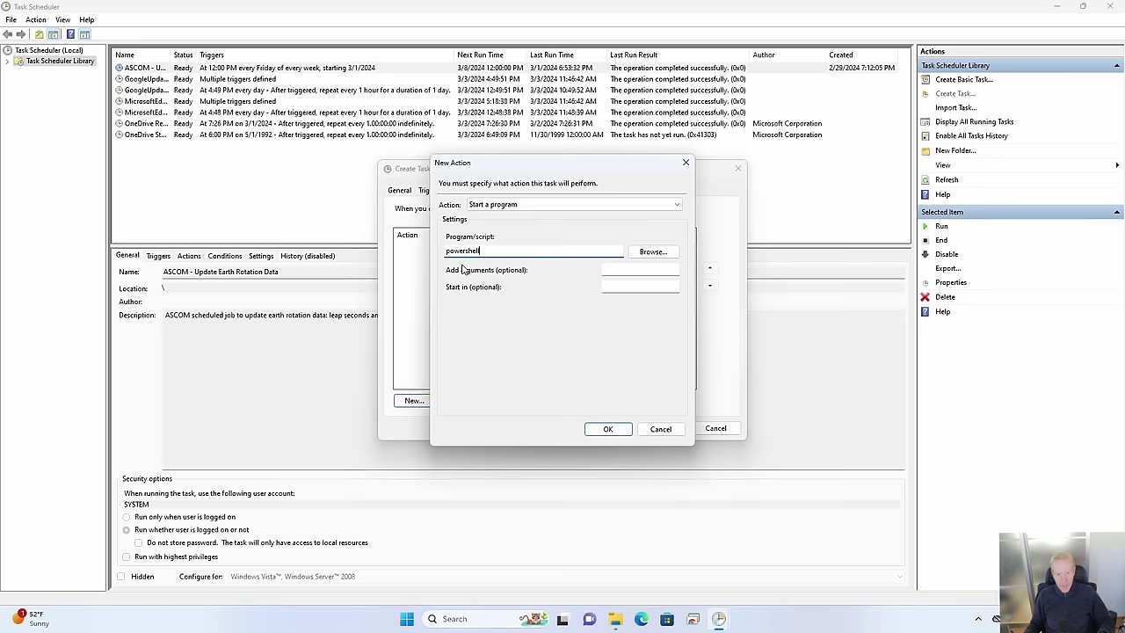
left_click(616, 270)
key("ctrl+v")
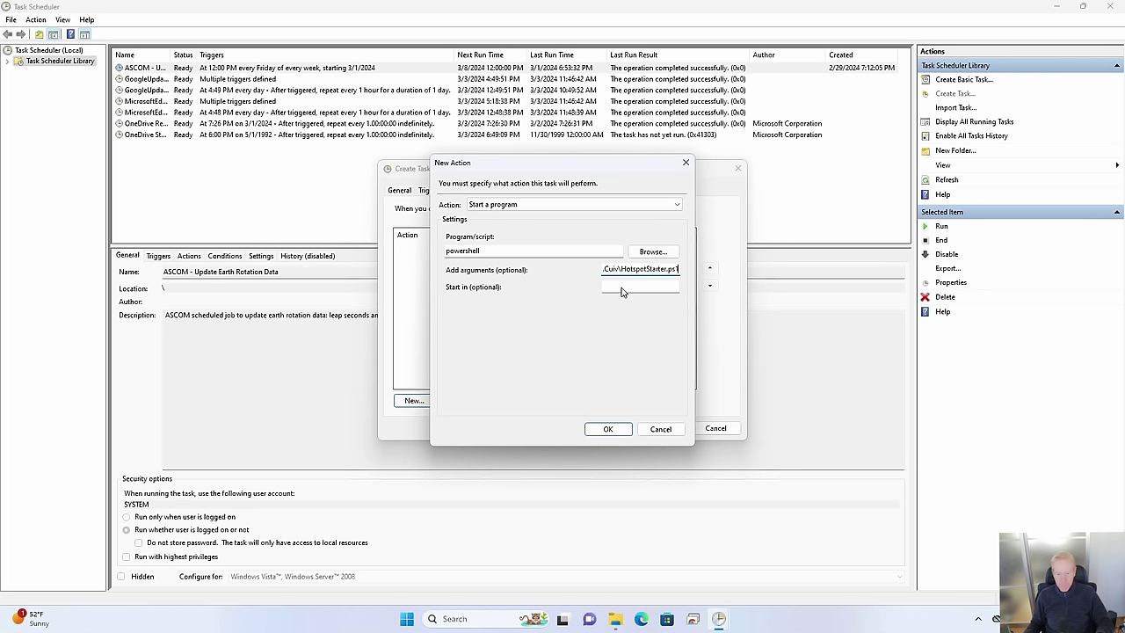
left_click(625, 287)
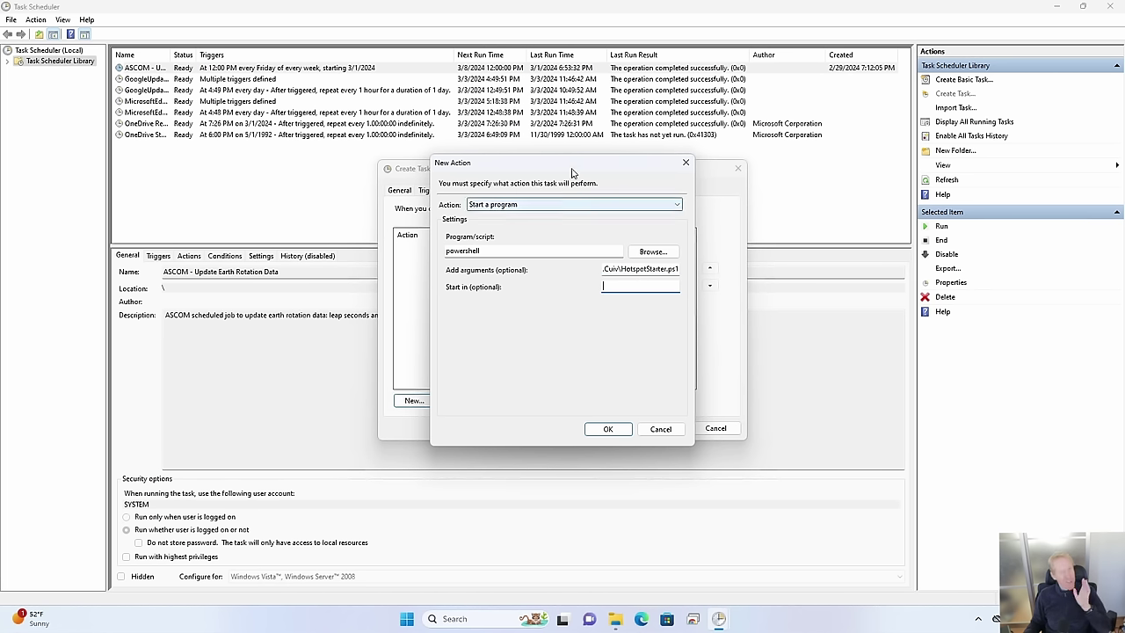
mouse_move(539, 5)
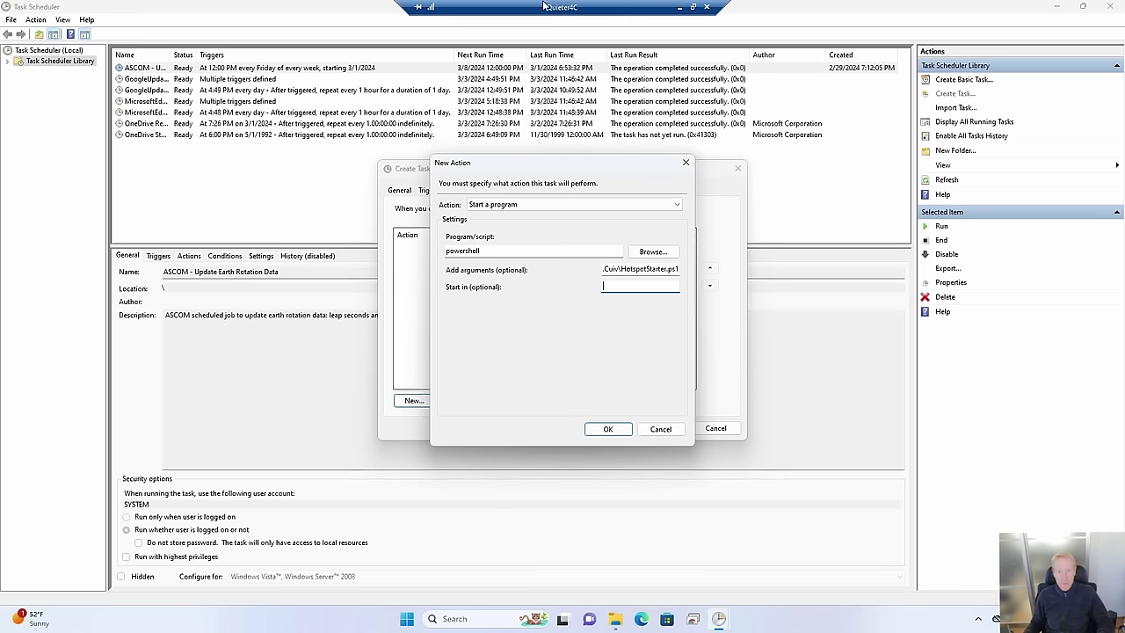
type("C:\\Users\\Cuiv\\")
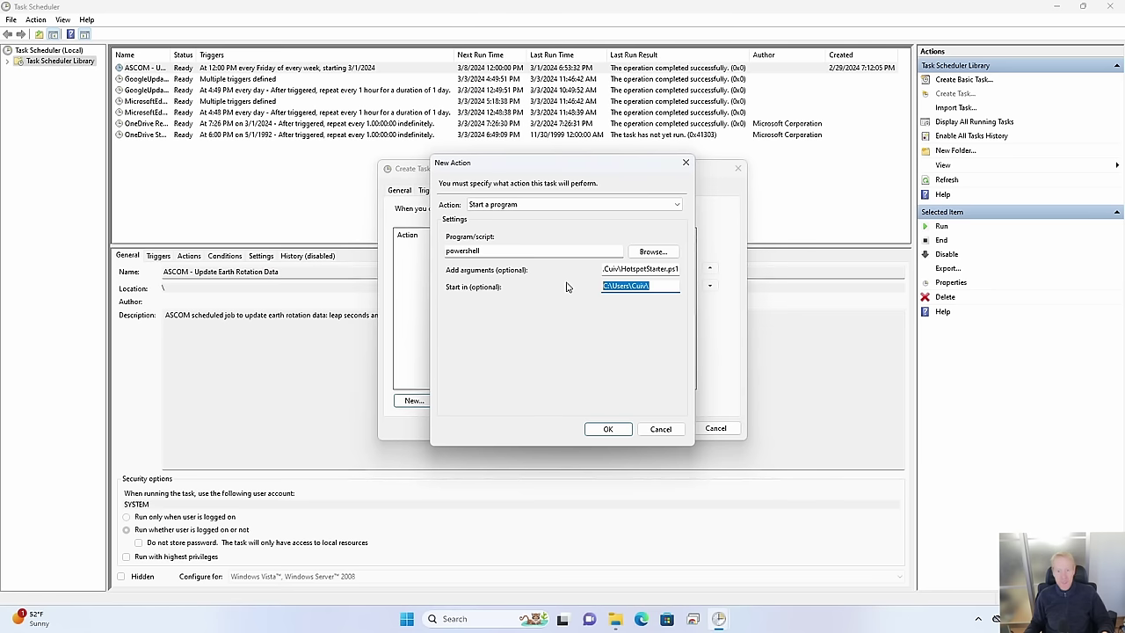
left_click(624, 428)
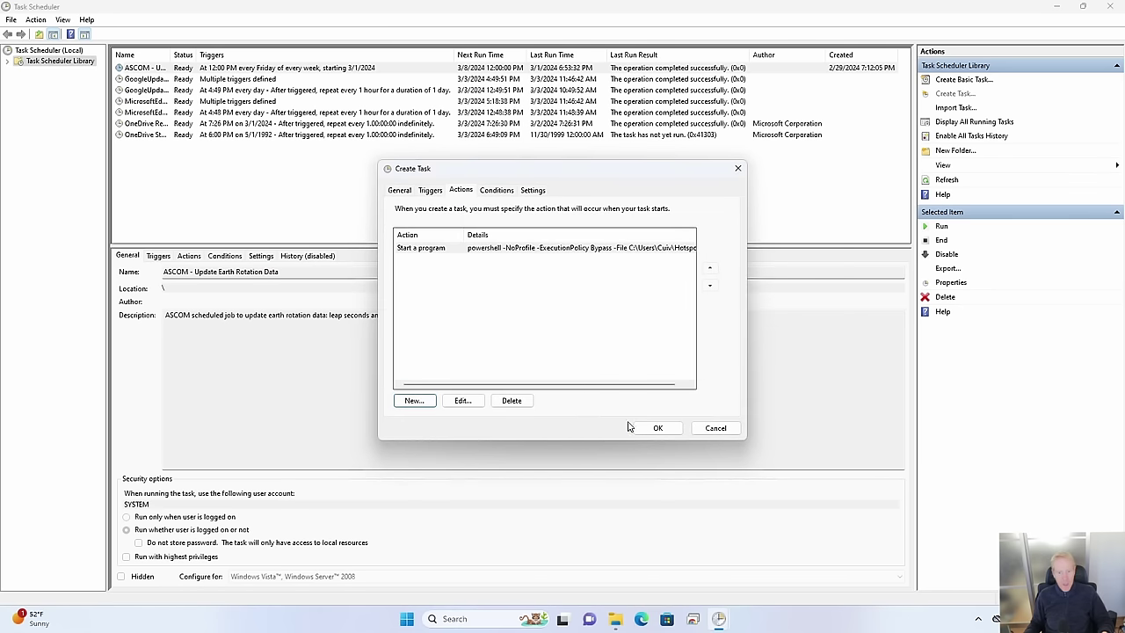
Save the HotspotStarter task, entering the account password to authorize running it.
left_click(661, 431)
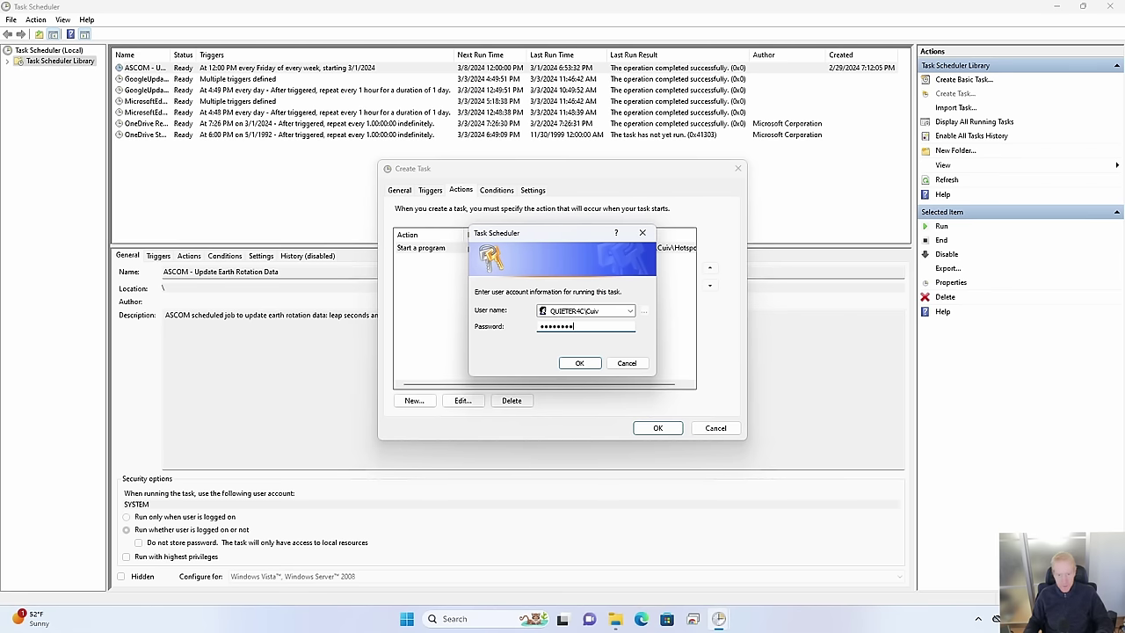
left_click(580, 364)
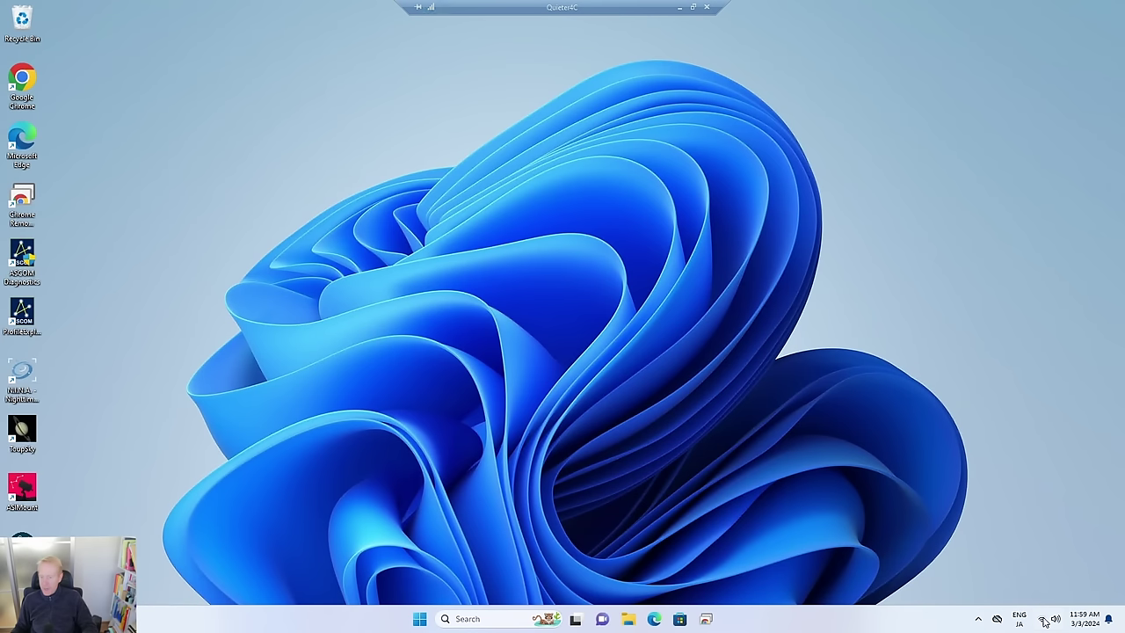
Open the quick settings on the mini-PC to check the mobile hotspot's status.
left_click(1042, 619)
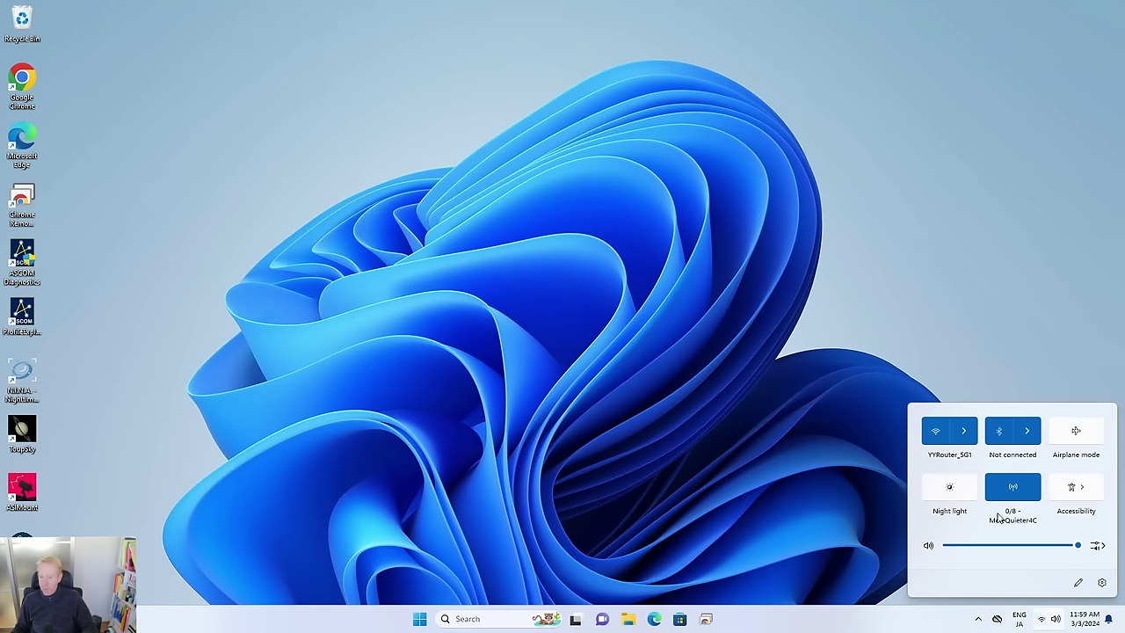